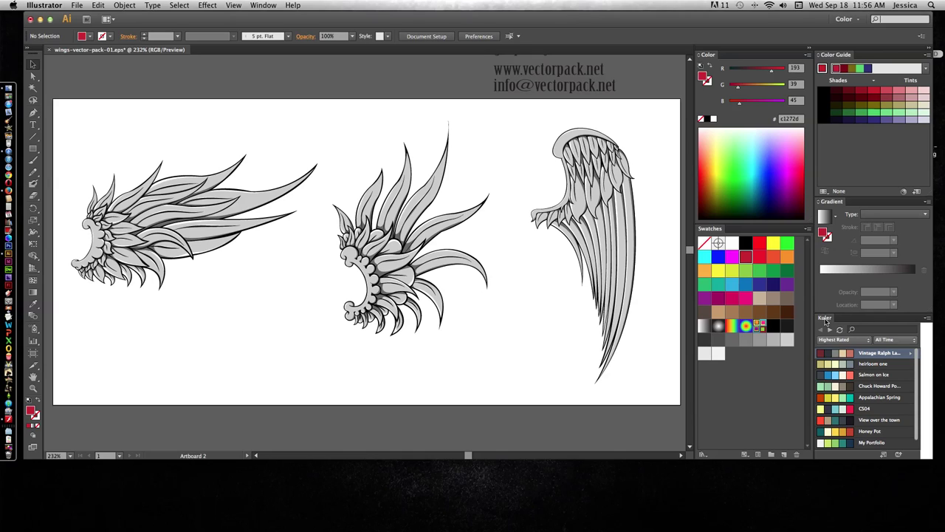
Open the Kuler extension from the Window menu and bring the Kuler website forward in Firefox.
click(259, 6)
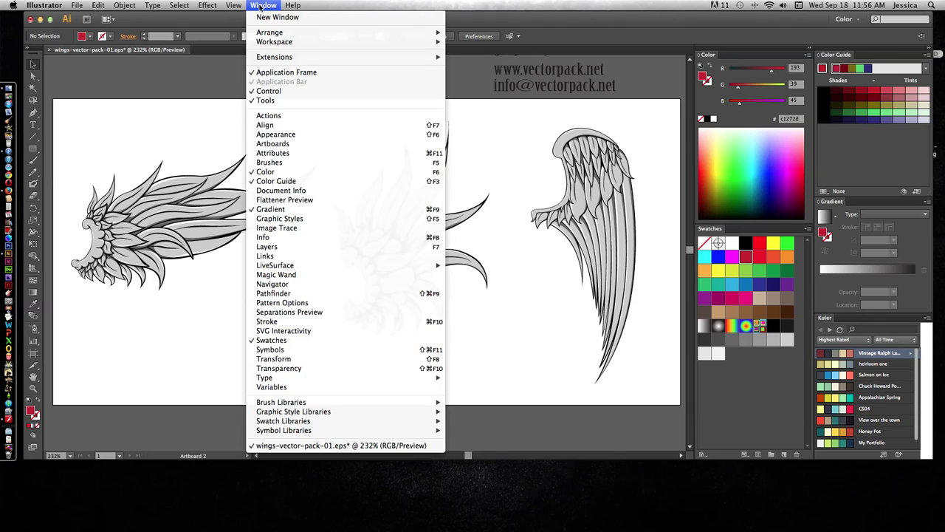
mouse_move(274, 58)
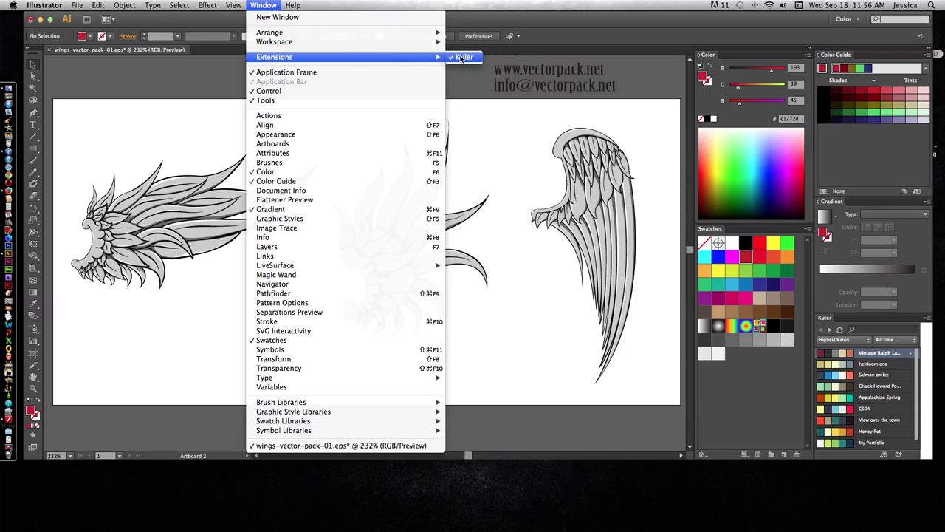
click(9, 192)
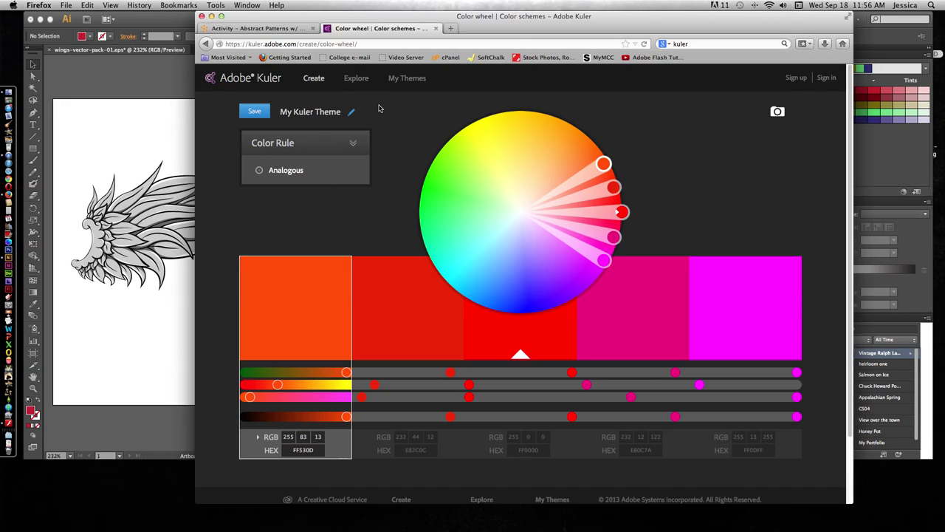
Build a Complementary green-and-red Kuler scheme, explore the most popular themes, then minimize Firefox.
mouse_move(622, 212)
mouse_down()
mouse_move(458, 185)
mouse_move(460, 169)
mouse_up()
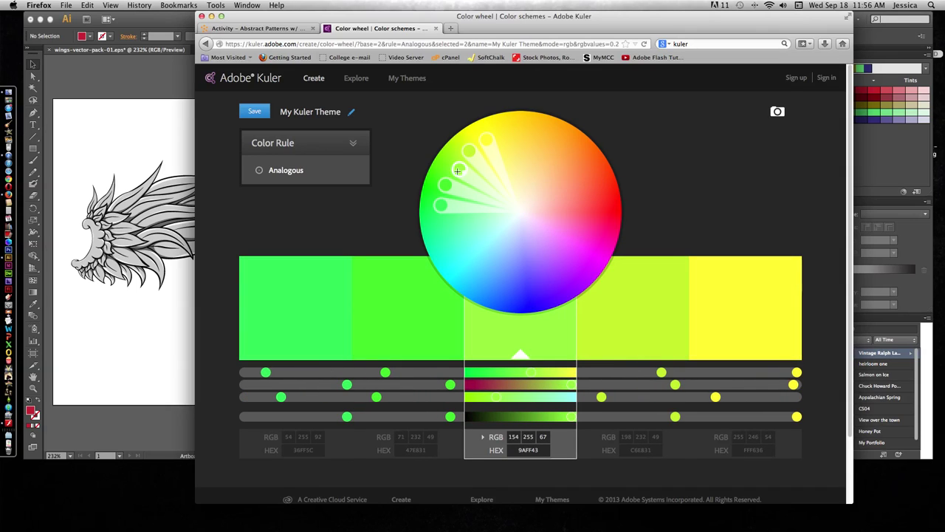
click(309, 169)
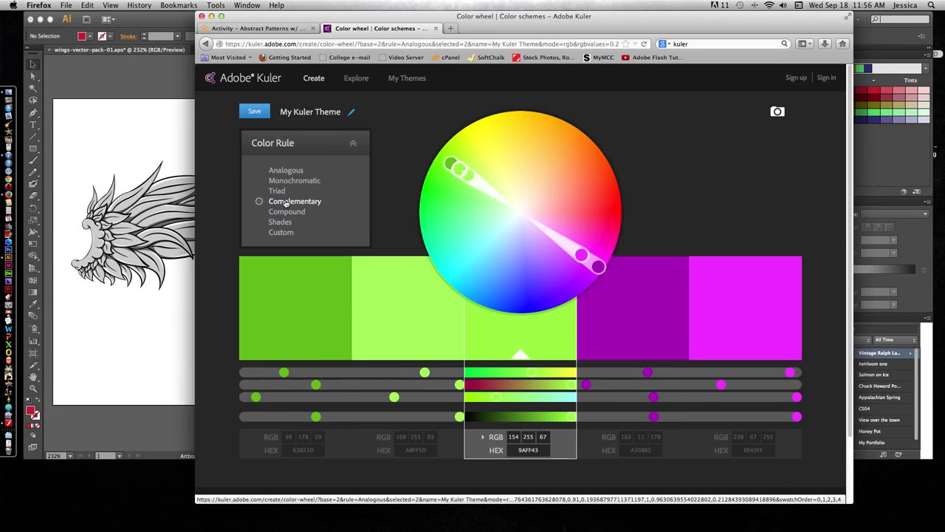
click(286, 201)
drag(583, 256, 576, 190)
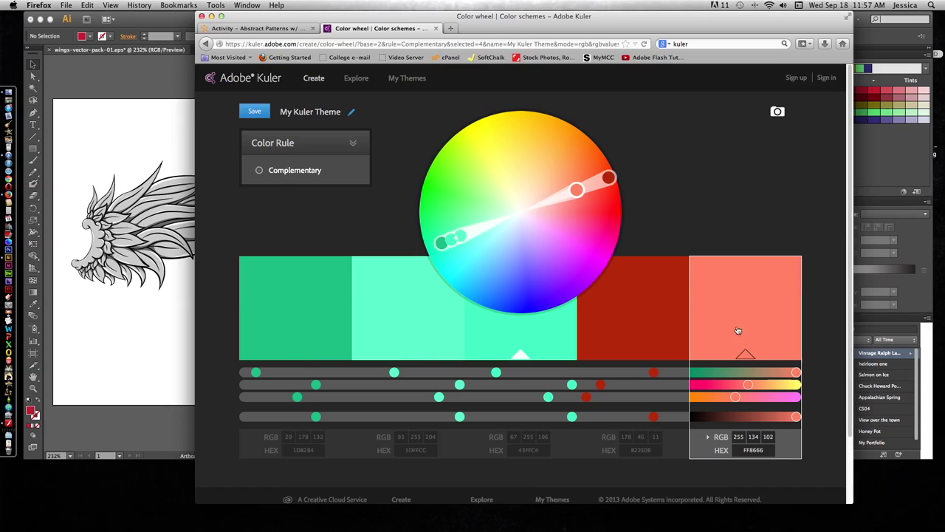
click(353, 80)
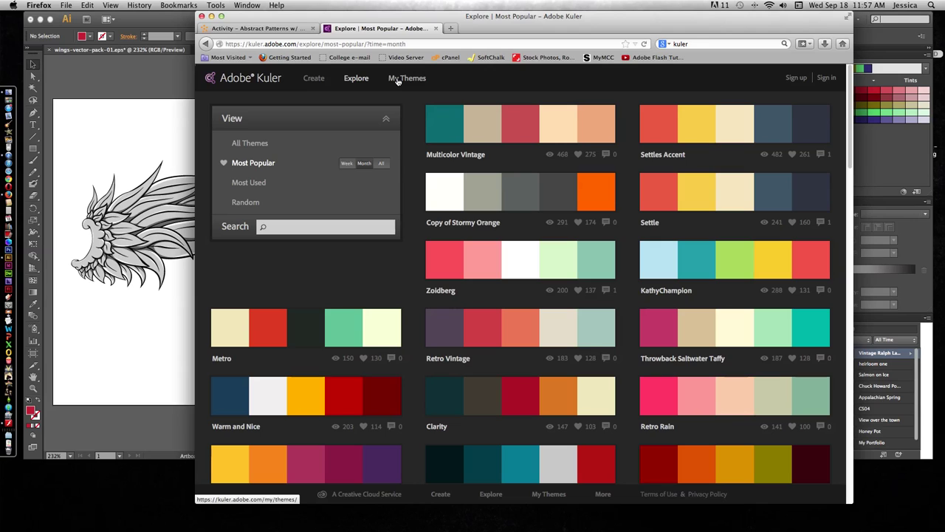
click(211, 15)
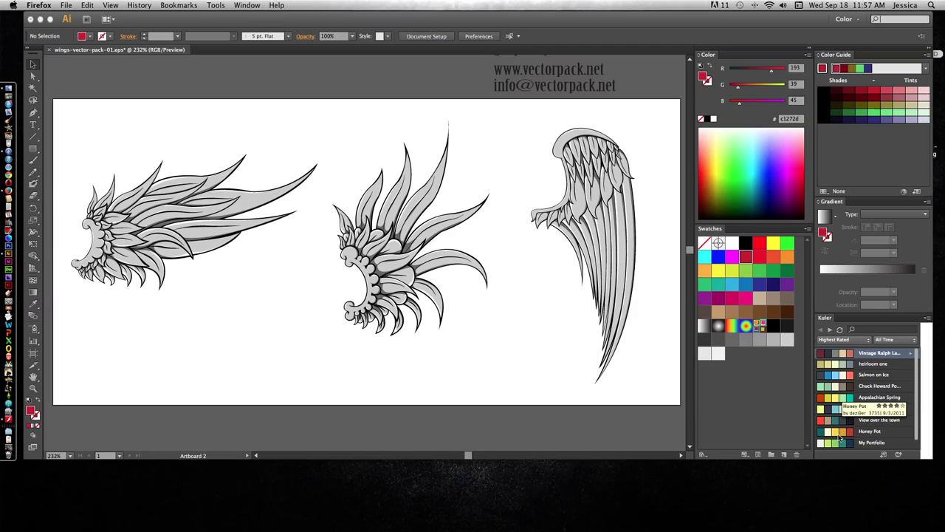
Add the Vintage Ralph Lauren theme from the Kuler panel to the swatches.
click(849, 340)
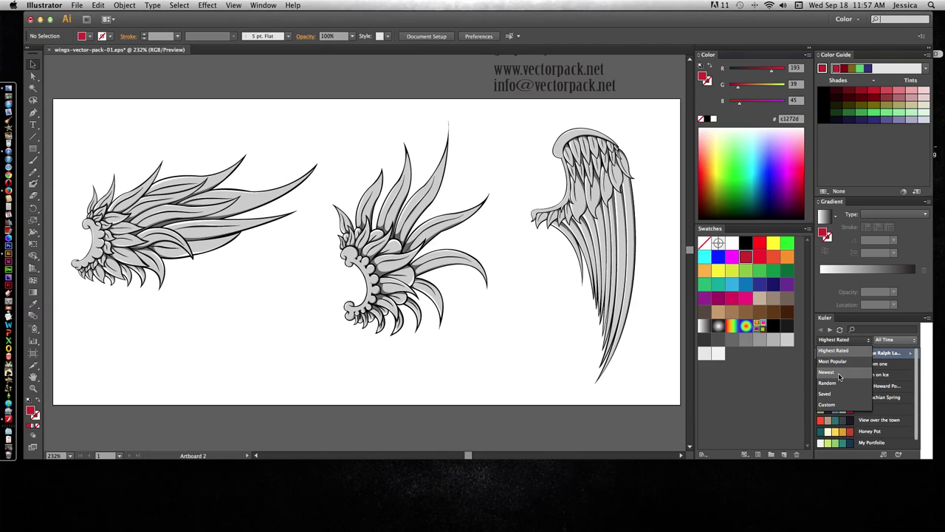
click(862, 331)
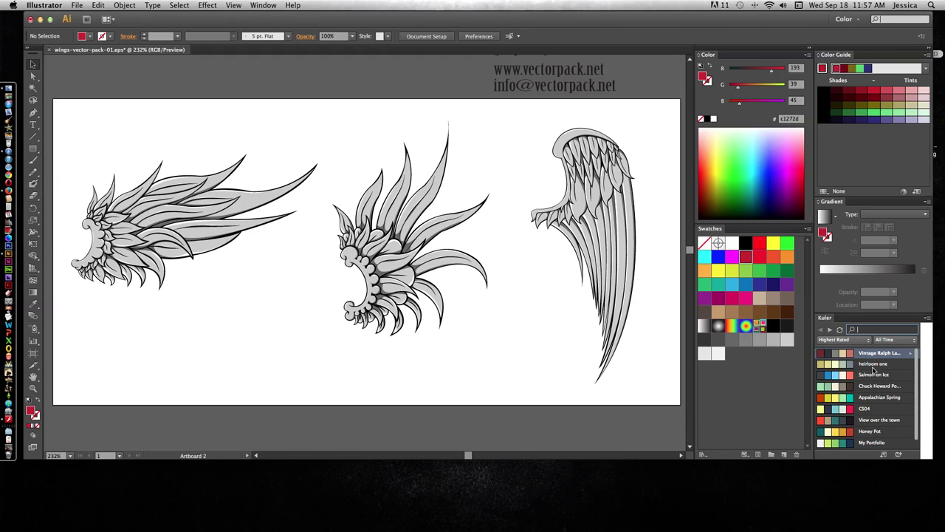
click(886, 454)
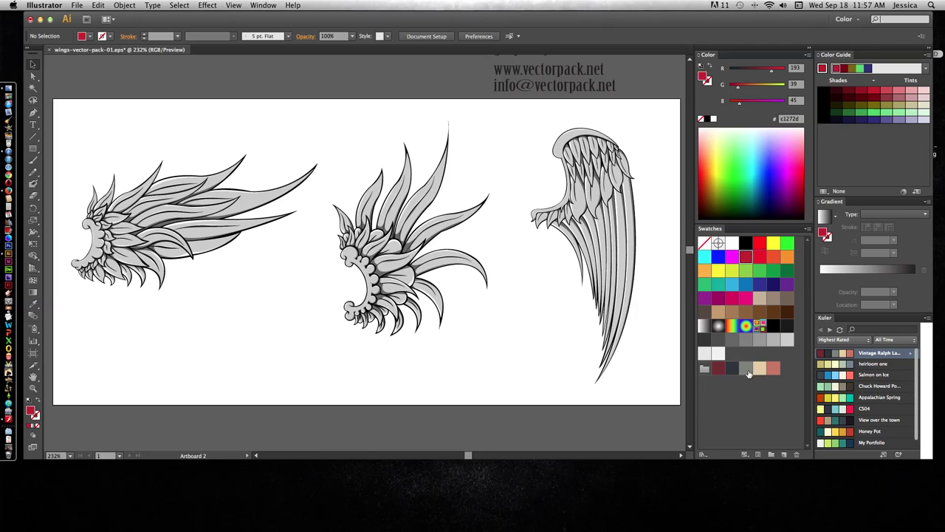
Check the new theme colour group in Swatches, then switch to the Color workspace.
click(705, 368)
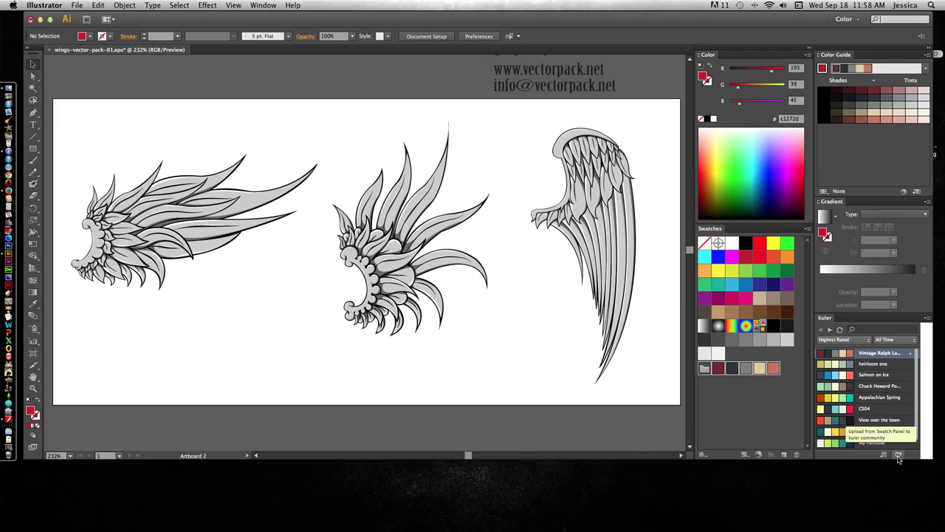
click(716, 411)
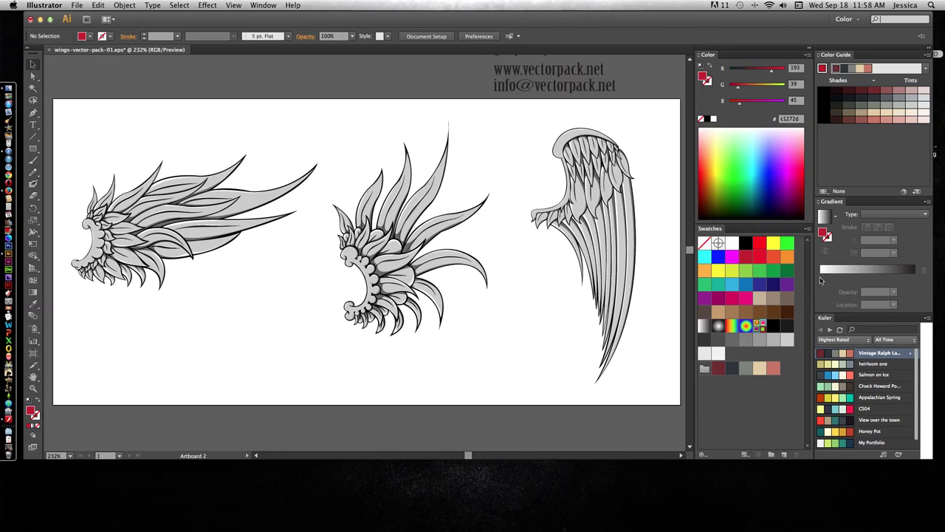
click(847, 19)
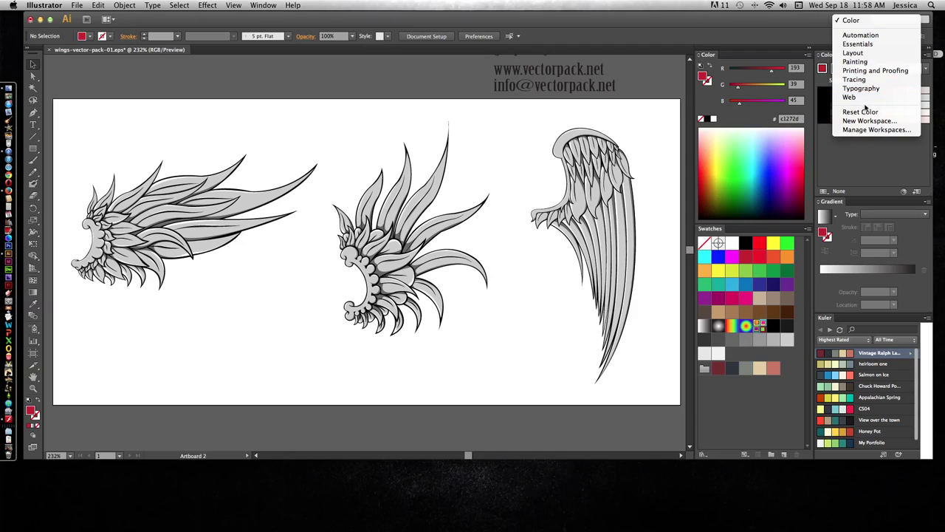
click(846, 20)
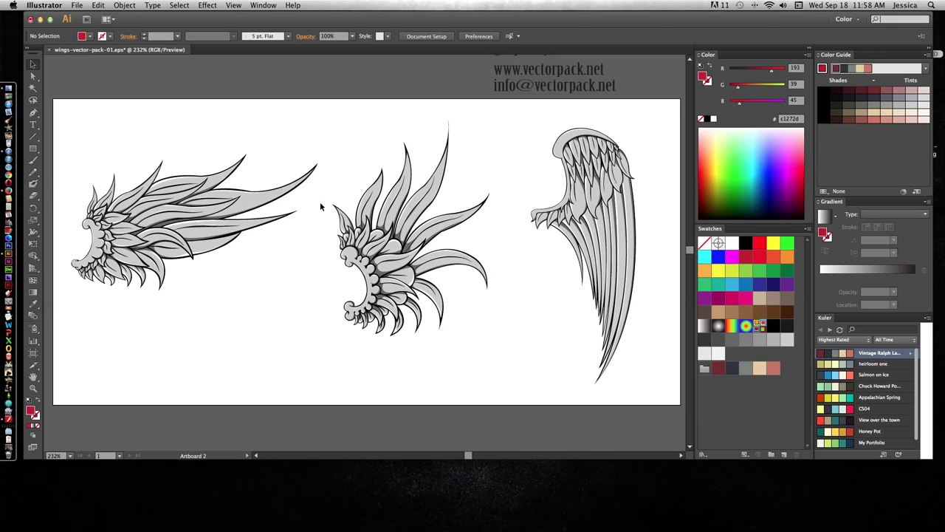
Fill the left wing red, undo it back to grey, and enlarge the Fill swatch dropdown.
click(213, 176)
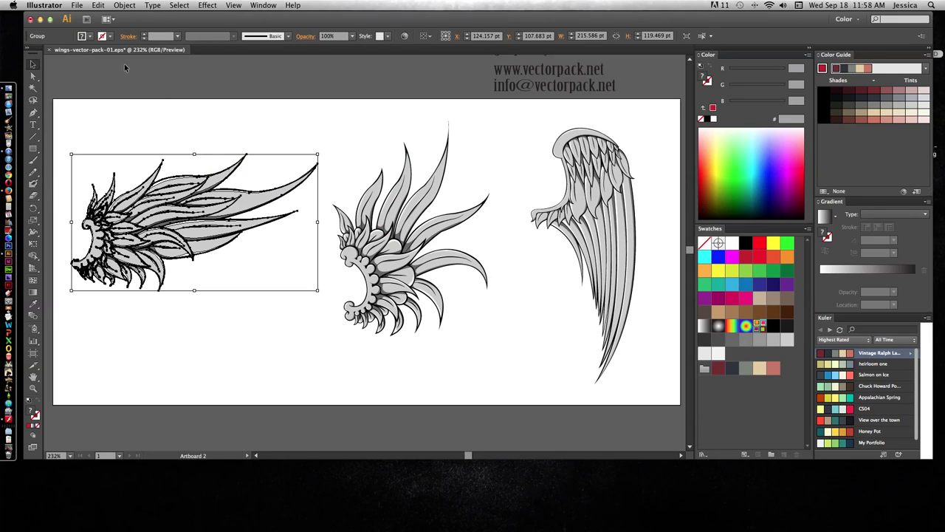
click(91, 37)
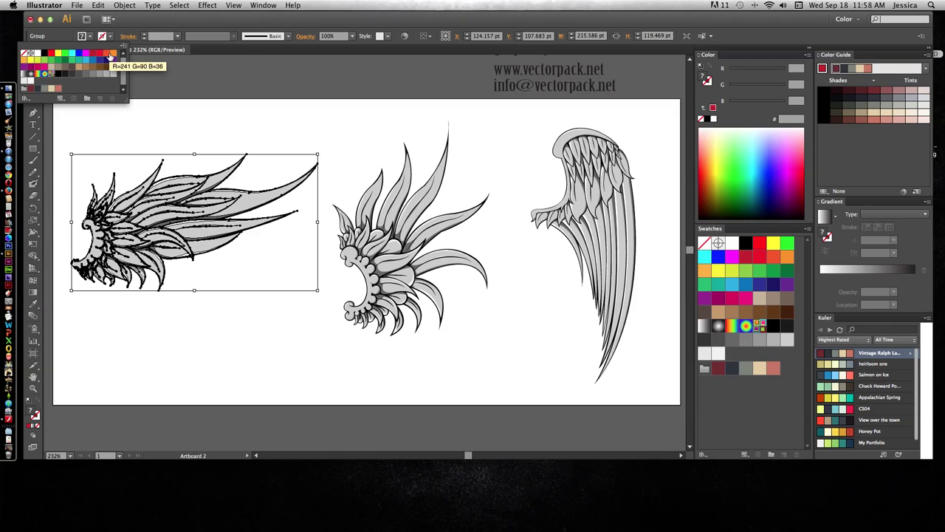
click(99, 54)
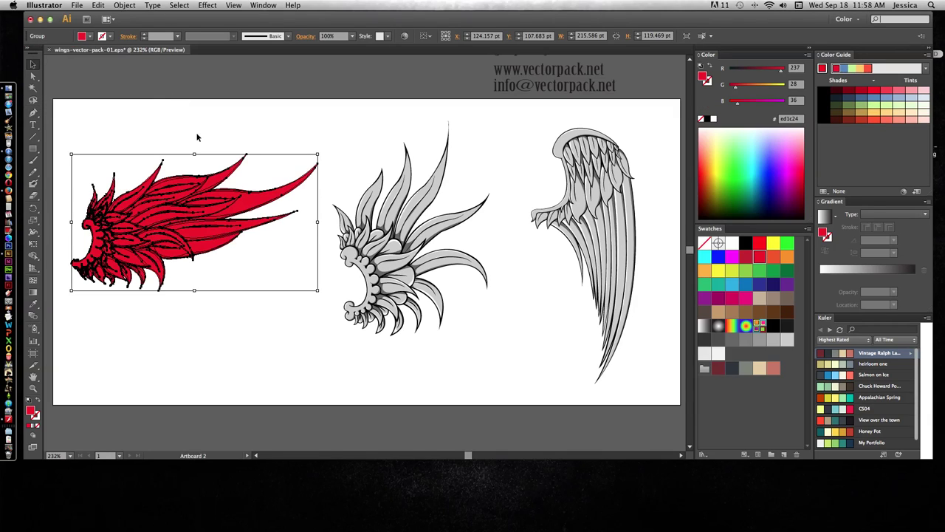
click(248, 115)
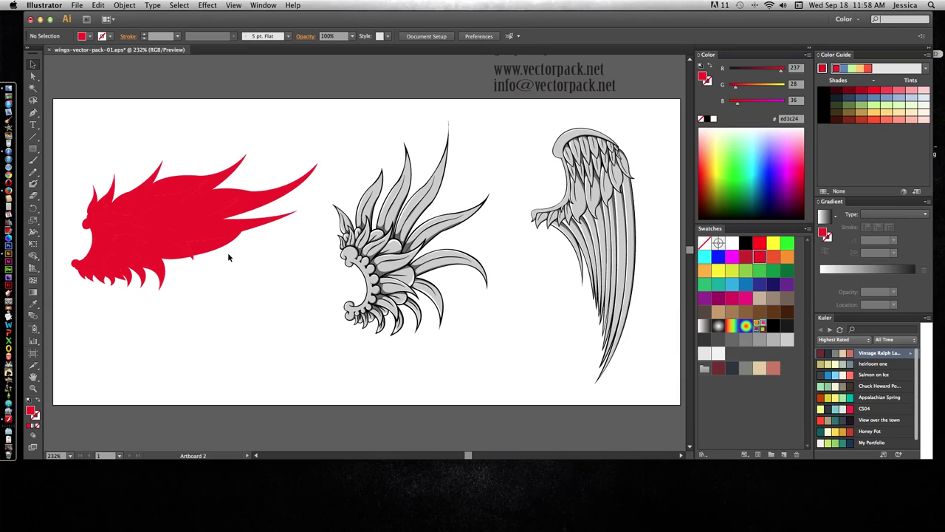
key(super+z)
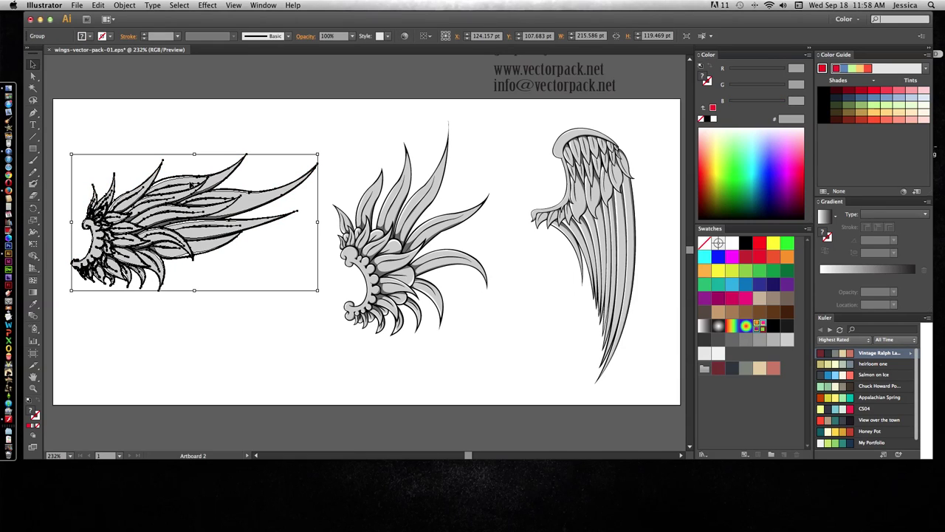
click(89, 37)
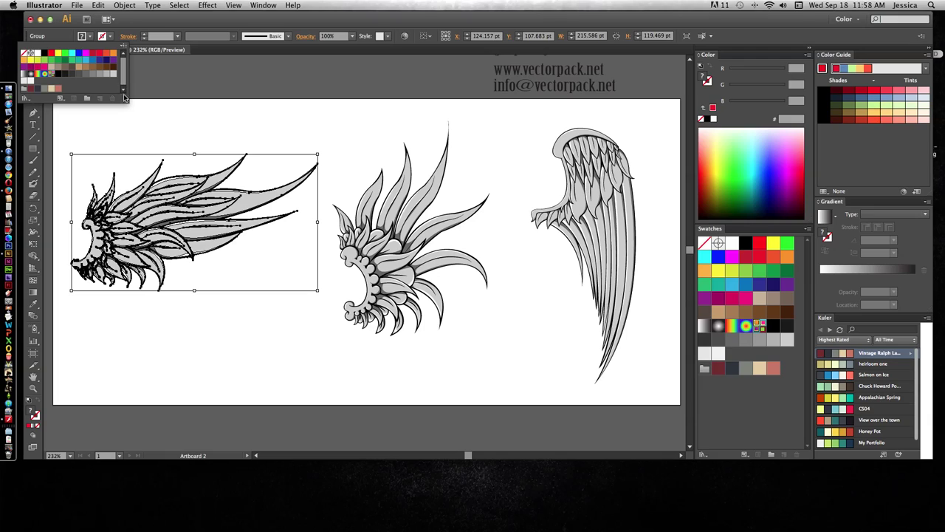
drag(124, 95, 130, 178)
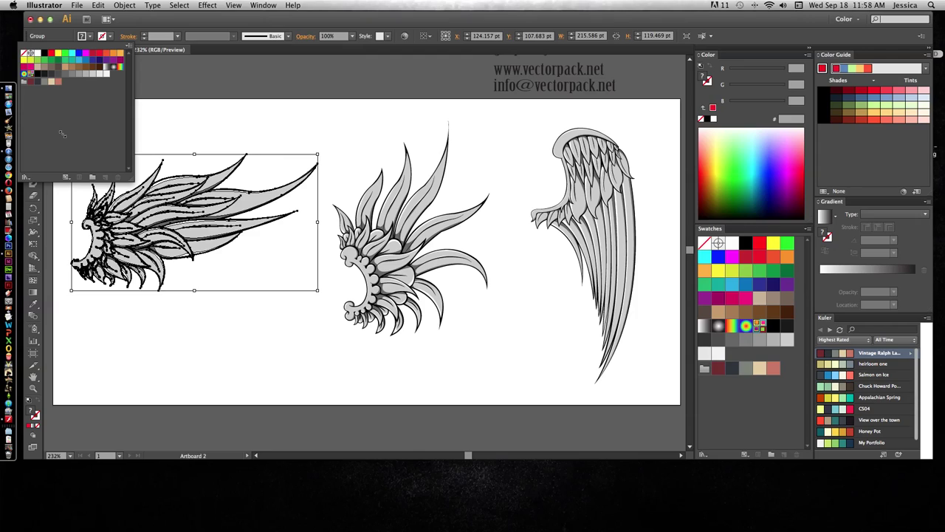
Open the Bright swatch library under Color Properties.
click(24, 178)
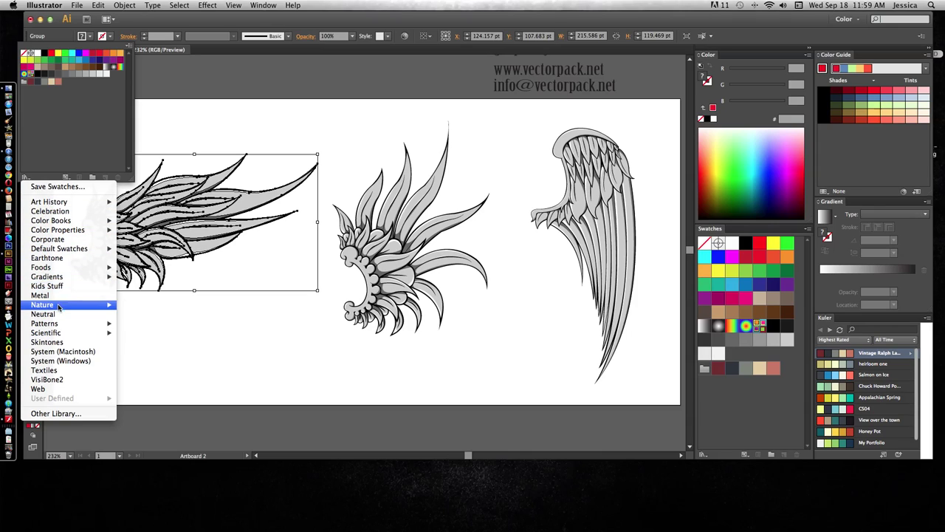
mouse_move(58, 305)
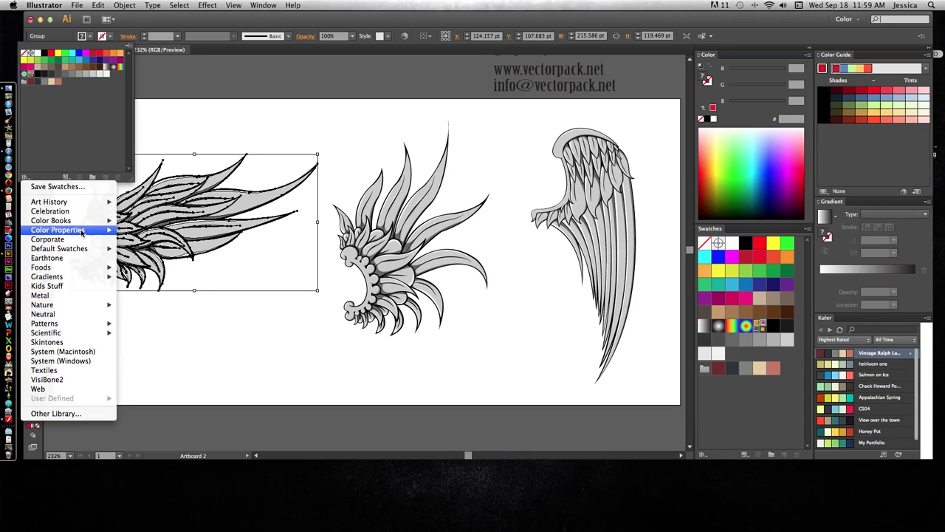
mouse_move(84, 206)
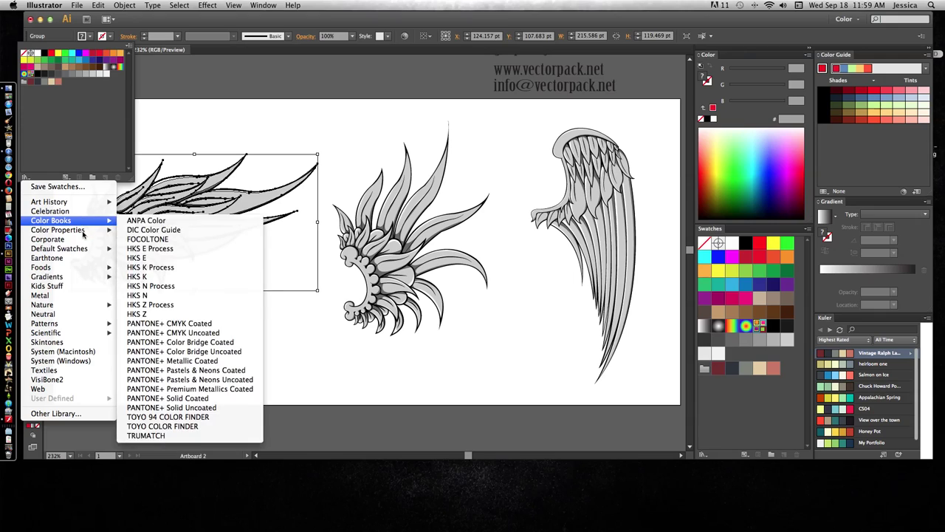
mouse_move(87, 230)
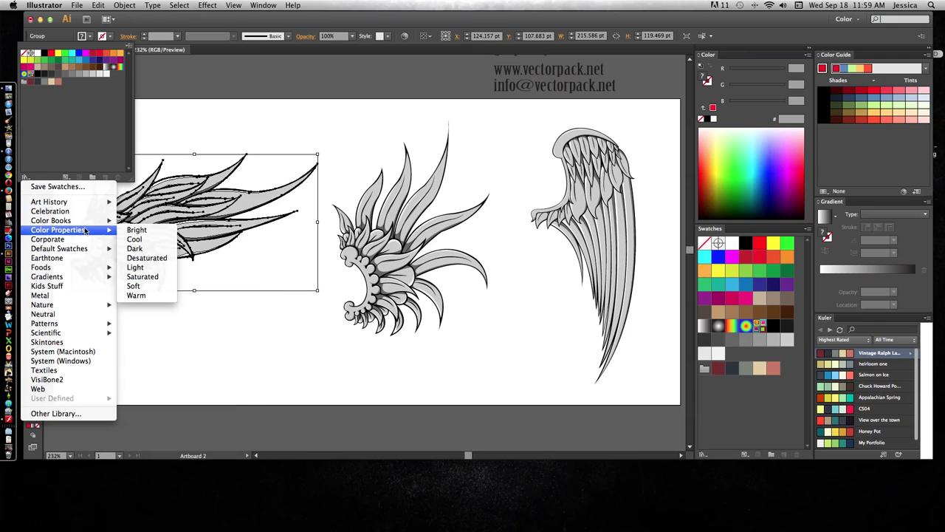
click(138, 230)
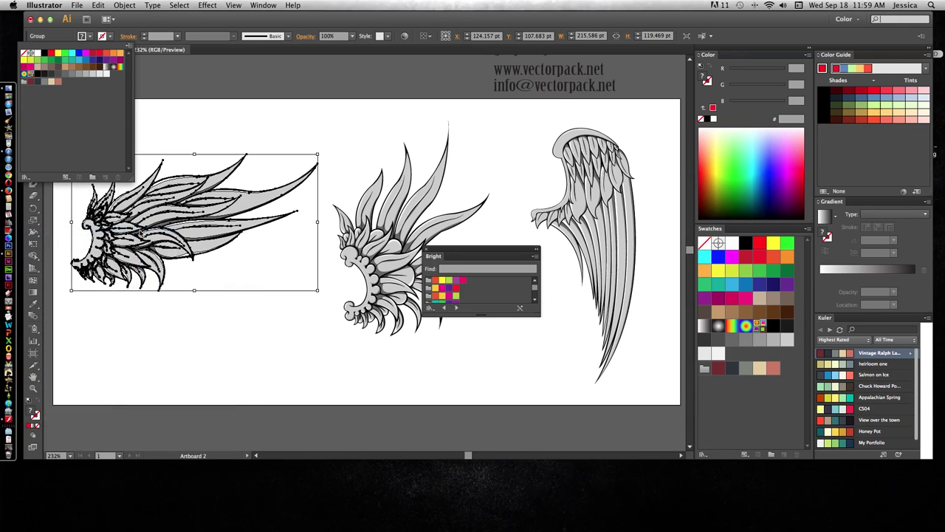
Copy the first Bright colour group into the document swatches and close the library.
click(479, 313)
drag(482, 315, 481, 408)
drag(433, 287, 711, 392)
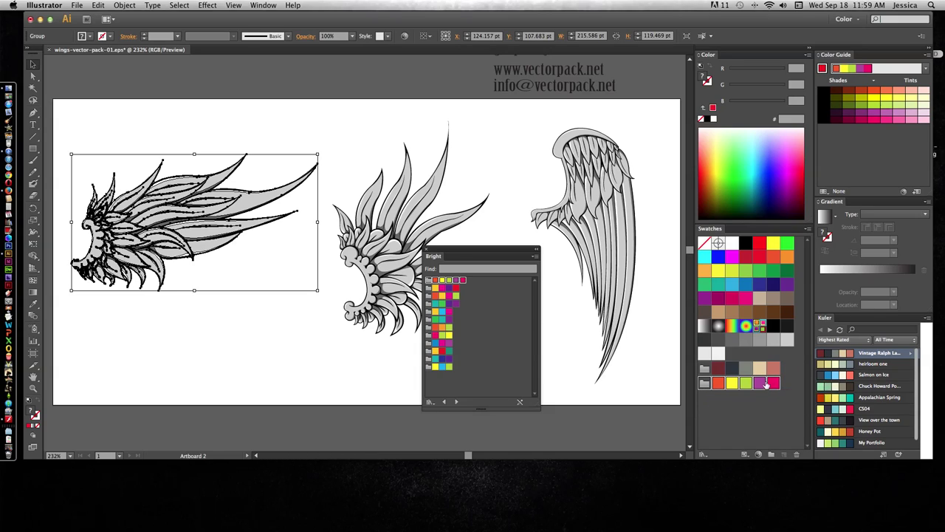
click(426, 251)
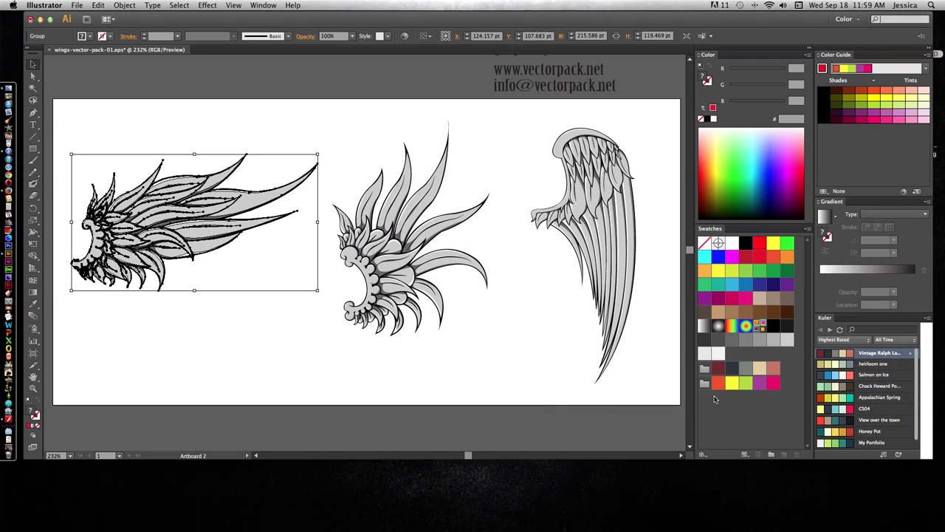
click(771, 455)
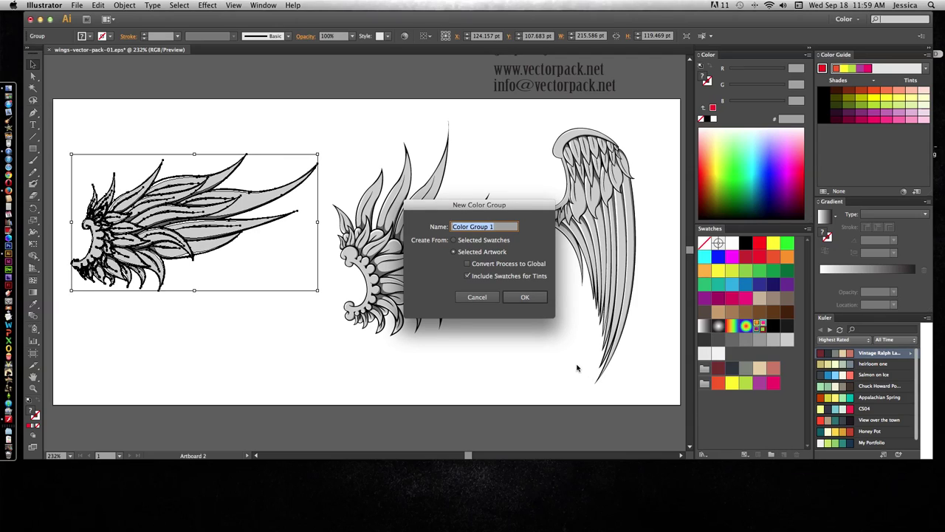
text(Favorite Colors)
click(461, 242)
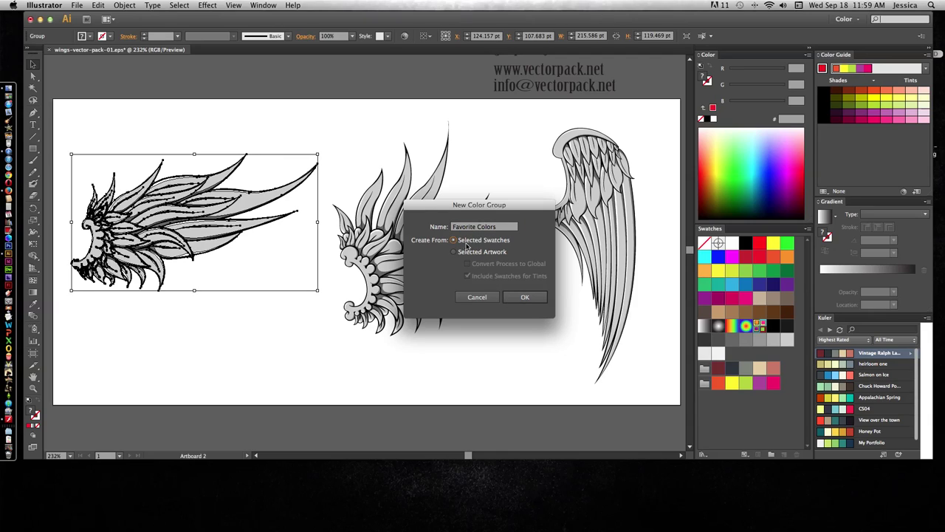
click(523, 297)
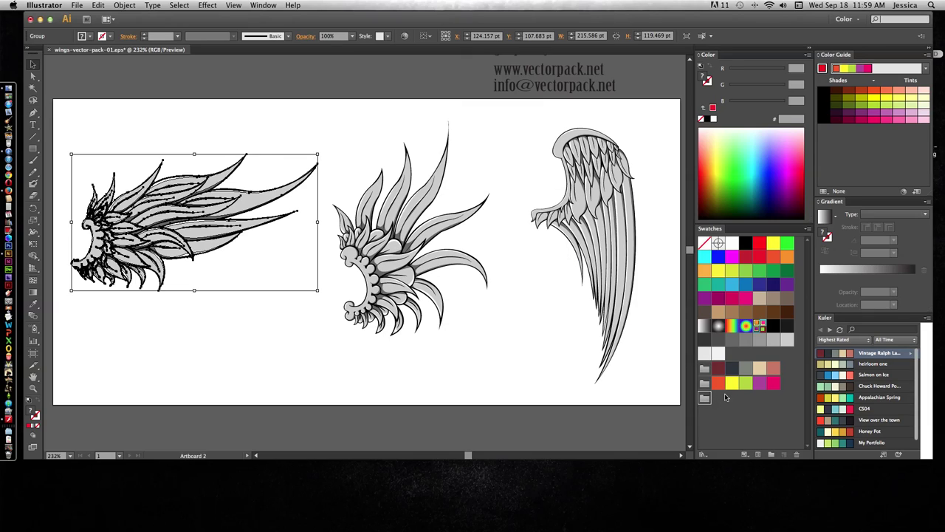
Fill the left wing dark teal 376a75 via the Color Picker and display it in CMYK.
double_click(707, 79)
drag(285, 304, 288, 309)
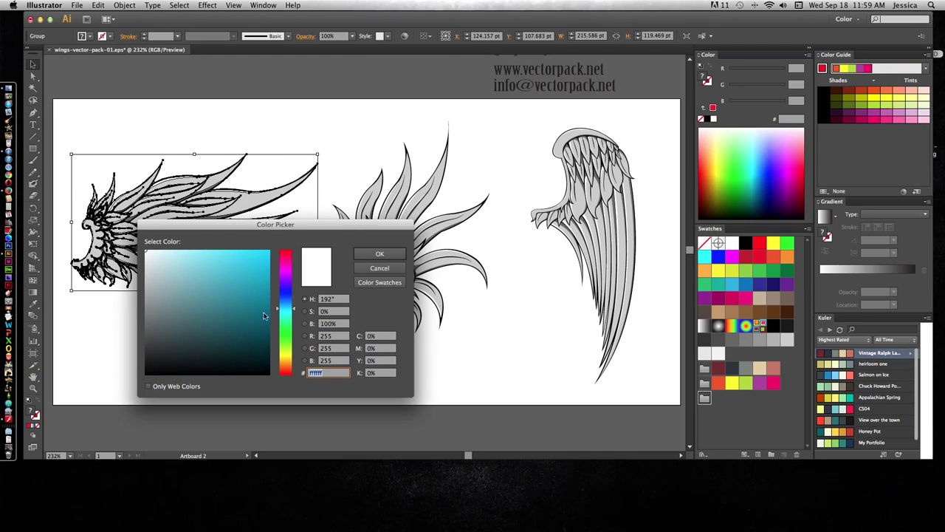
drag(230, 315, 210, 317)
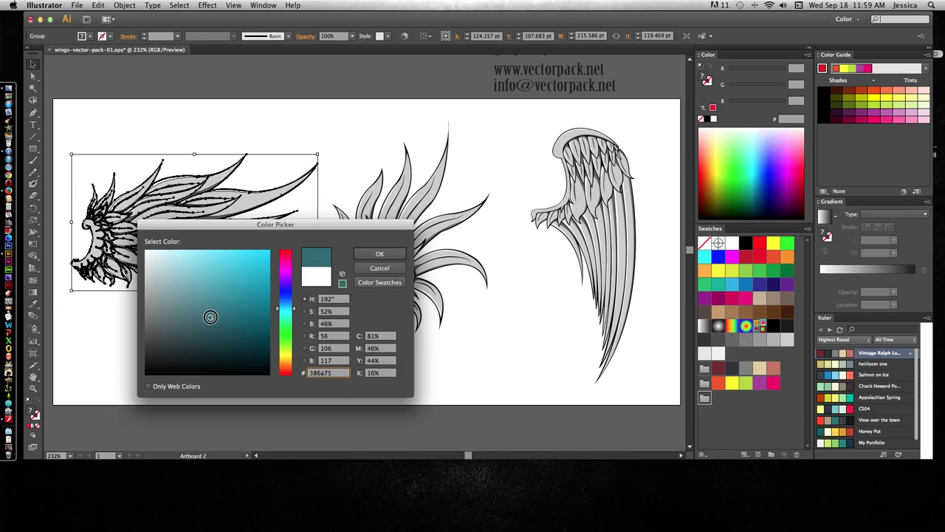
click(378, 255)
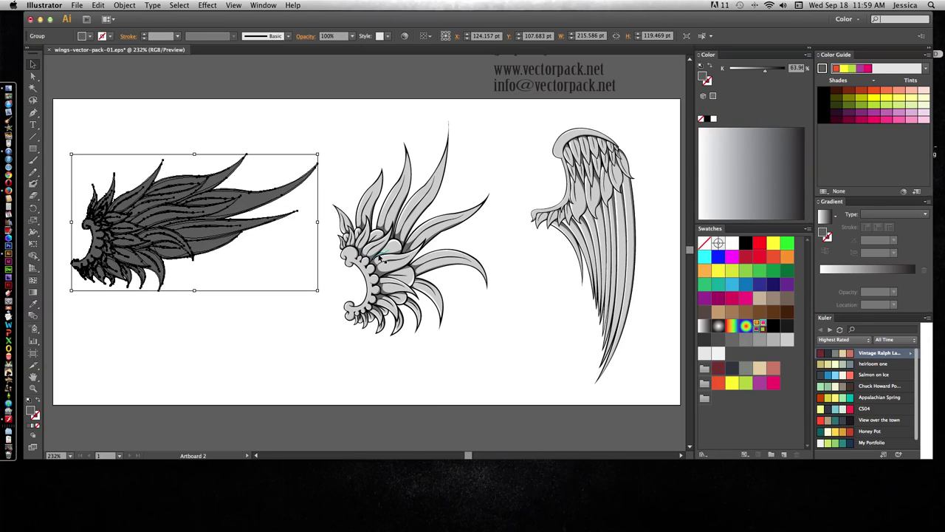
click(804, 54)
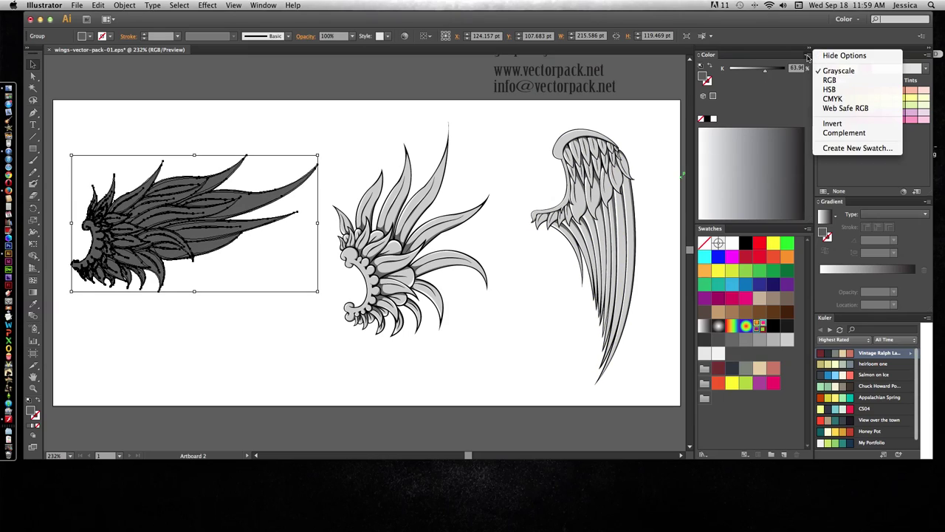
click(835, 99)
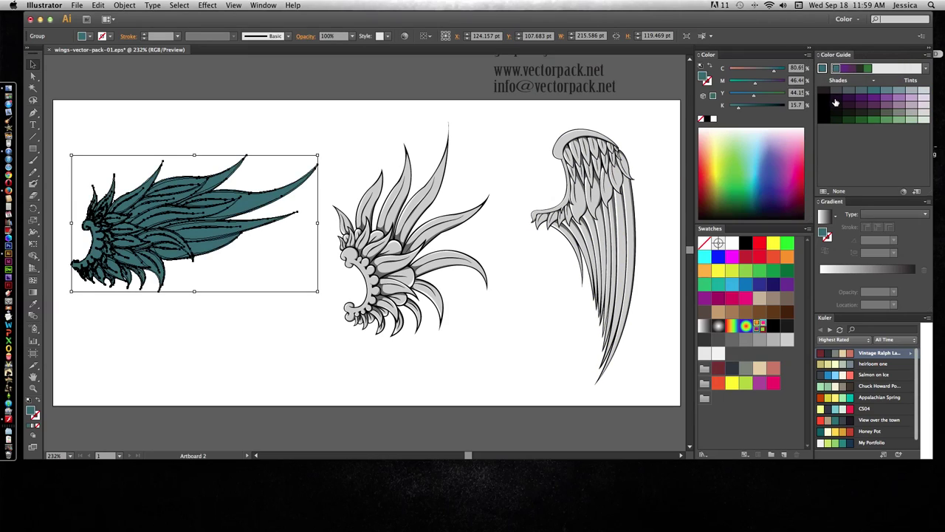
Save the teal as a swatch named Dark Teal and move it into the Favorite Colors group.
click(784, 454)
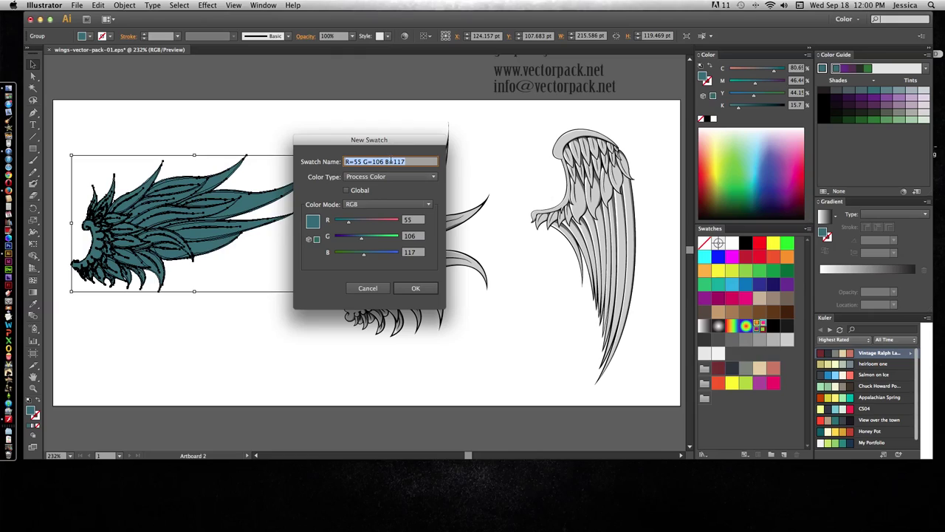
text(Dark Teal)
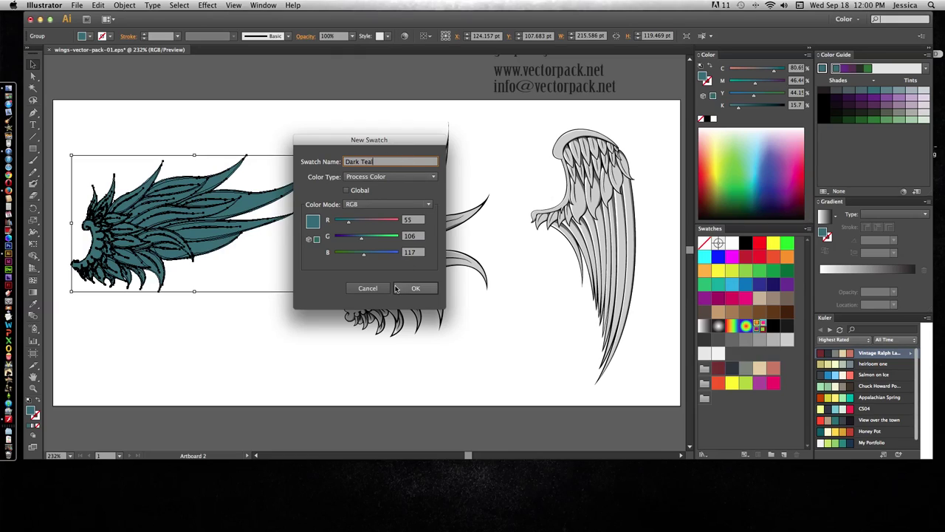
click(415, 288)
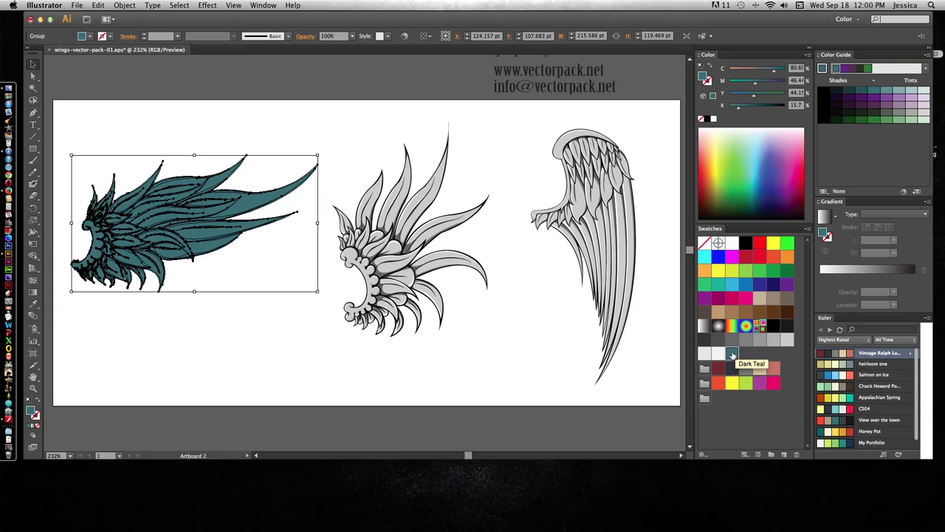
drag(732, 355, 716, 400)
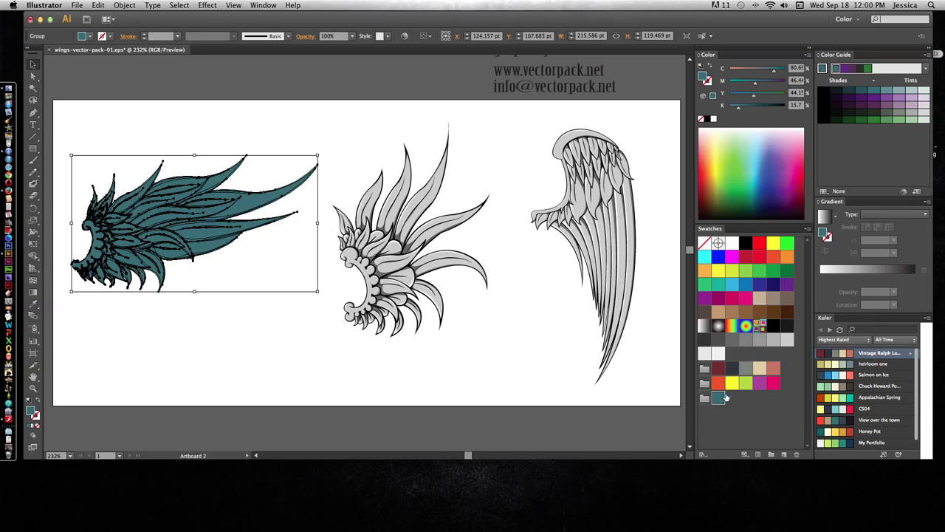
Recolour the left wing magenta aa0453 using the Color Picker.
double_click(706, 77)
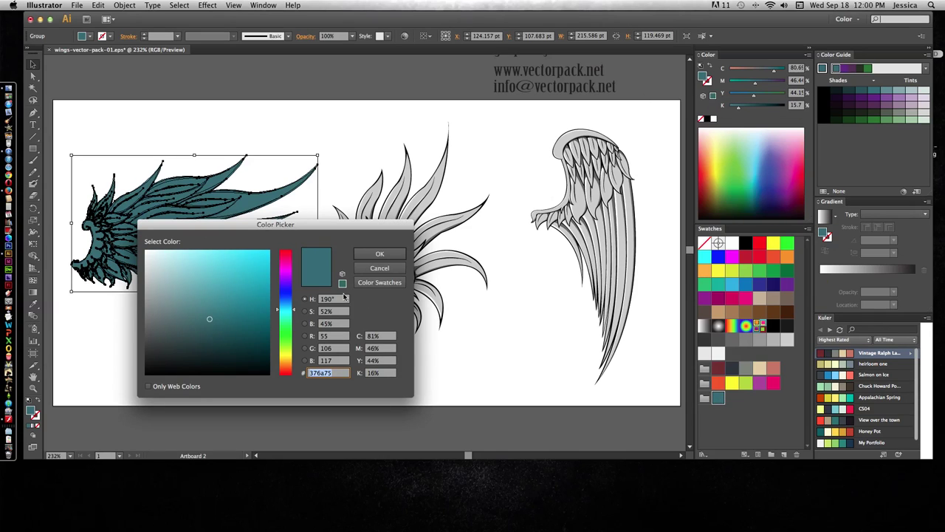
click(287, 265)
drag(287, 266, 285, 258)
click(267, 290)
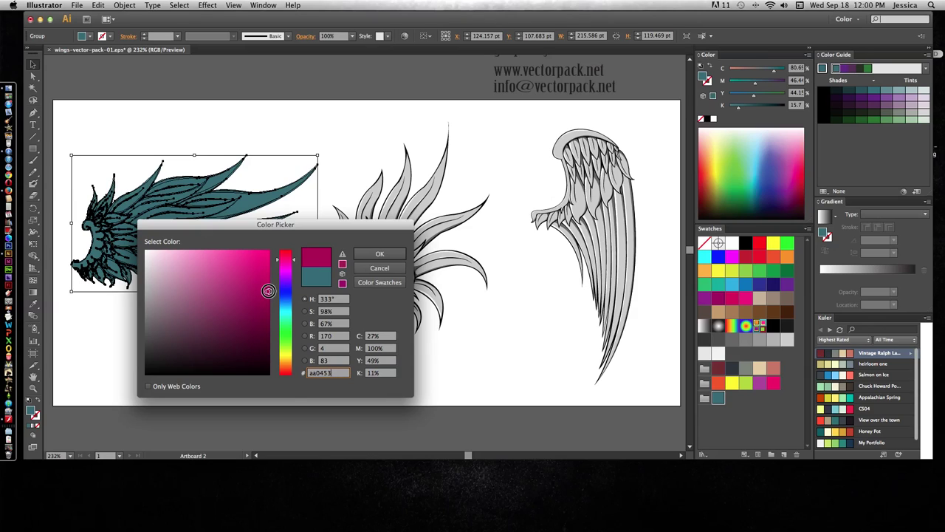
click(380, 254)
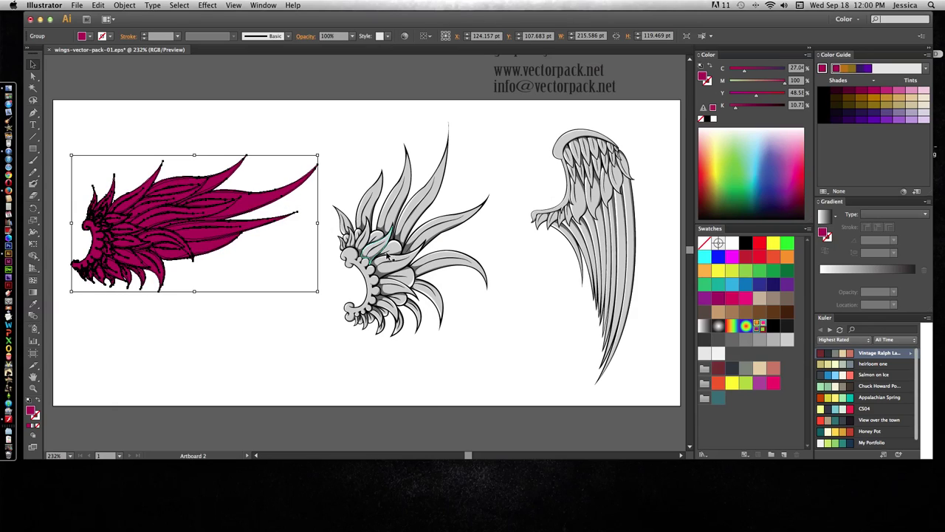
Save the magenta as a new swatch beside Dark Teal in Favorite Colors.
click(785, 455)
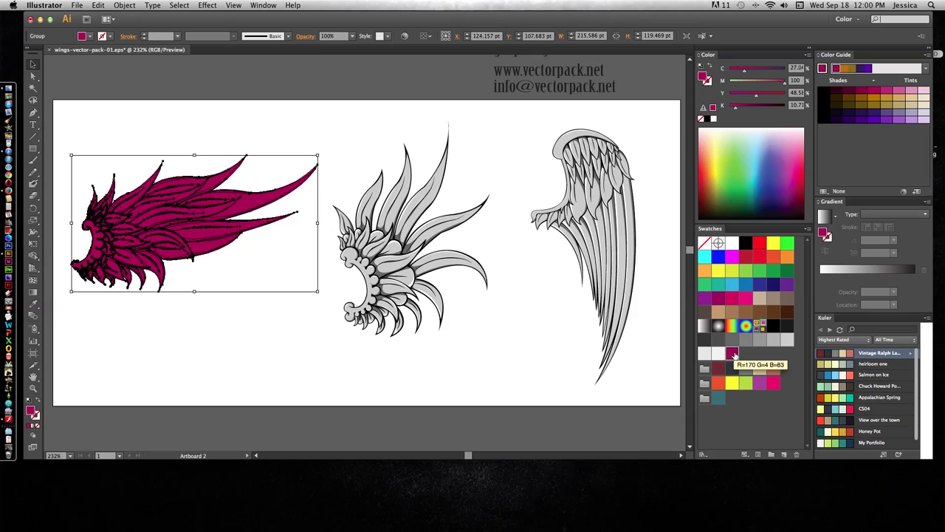
drag(732, 353, 731, 398)
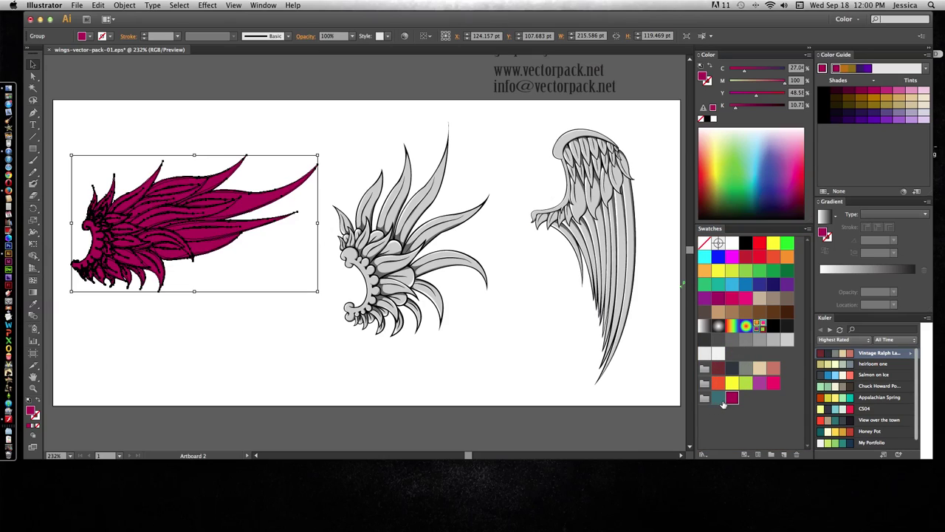
click(713, 413)
click(152, 310)
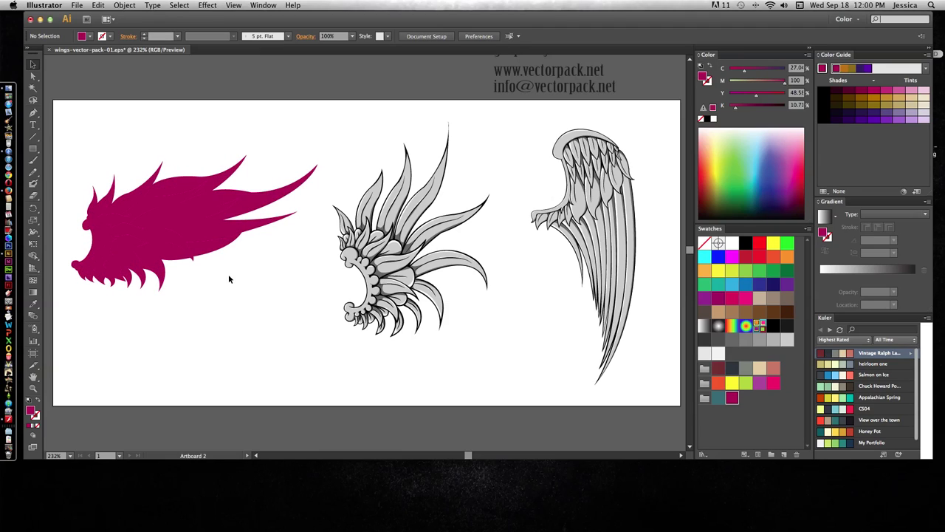
click(211, 257)
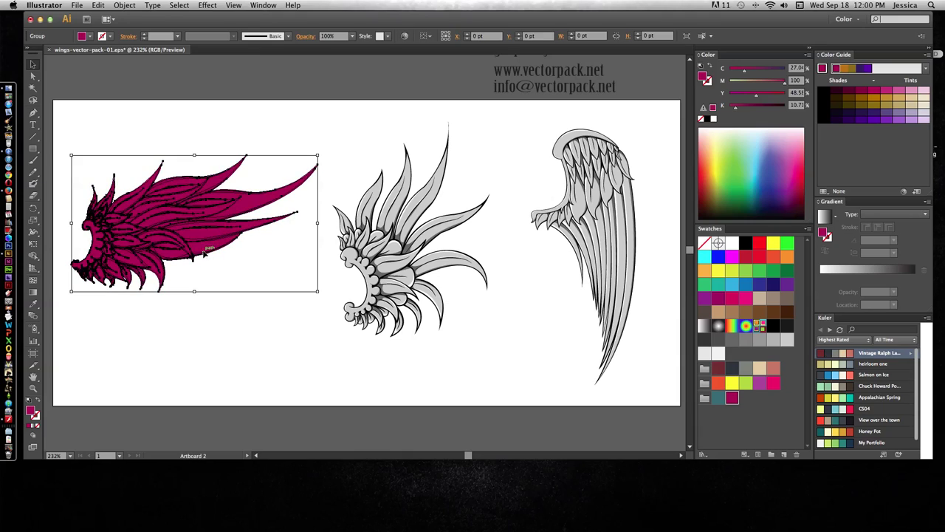
click(232, 304)
key(super+z)
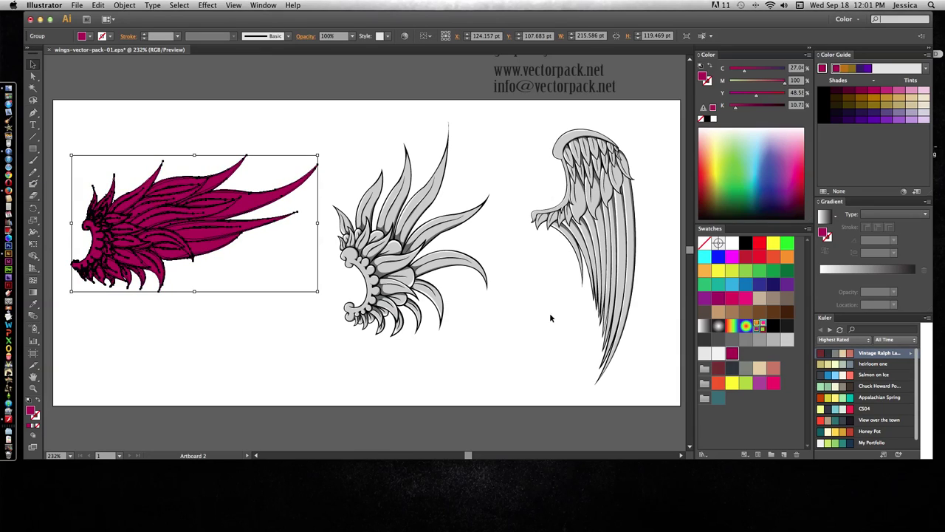
drag(741, 362, 733, 399)
click(243, 329)
click(399, 259)
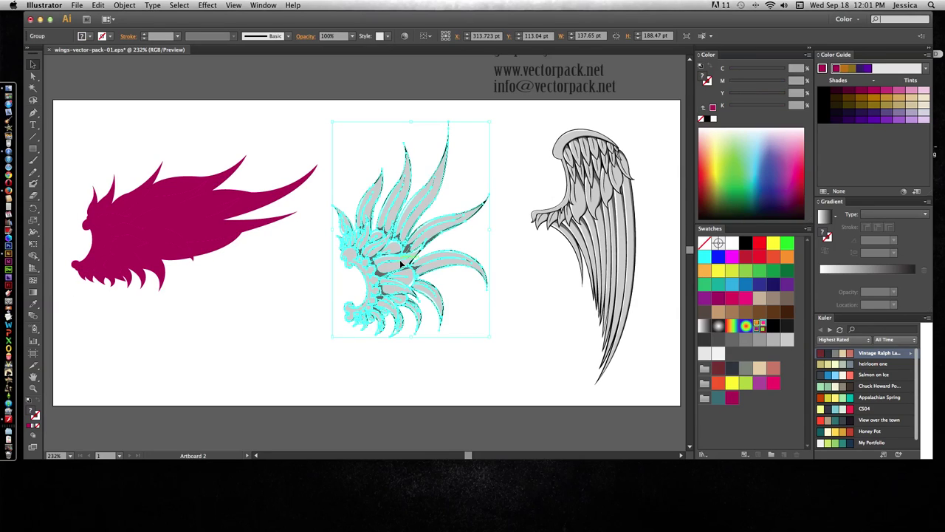
click(288, 287)
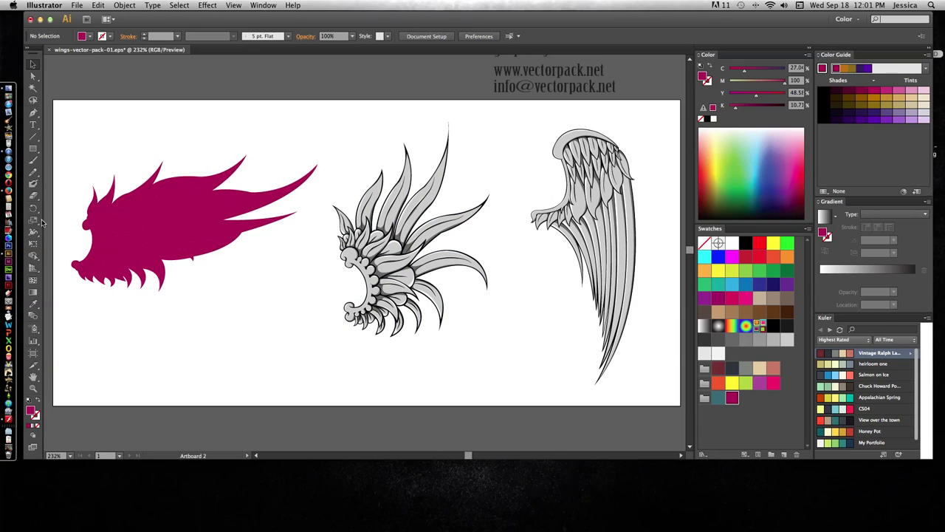
Pick the Live Paint Bucket and dismiss its warning on the middle wing.
click(33, 255)
drag(35, 257, 68, 270)
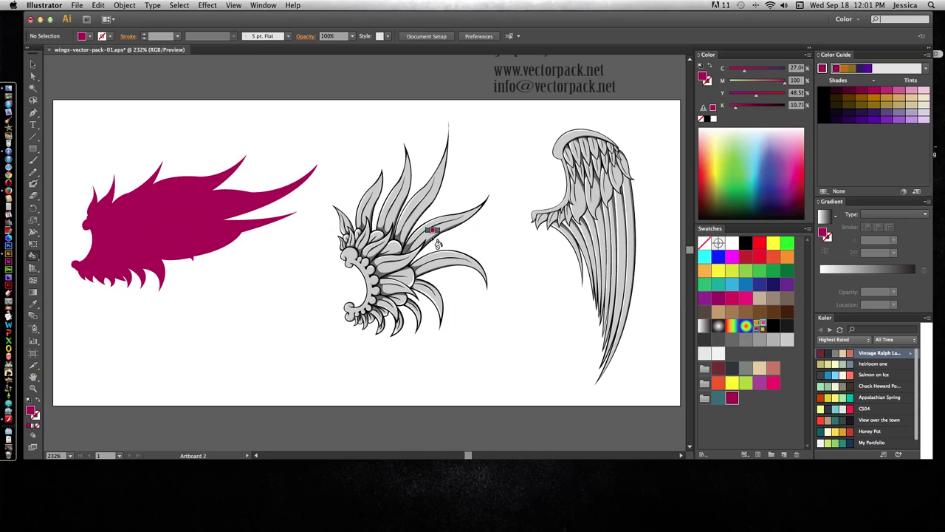
click(405, 246)
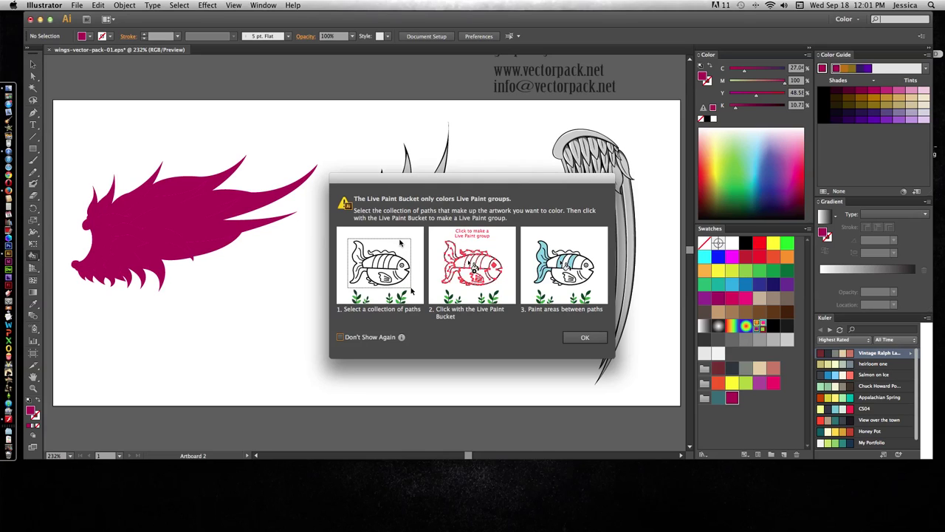
click(585, 337)
Select the middle wing and convert it with Object > Live Paint > Make.
key(v)
click(383, 246)
click(133, 6)
mouse_move(184, 246)
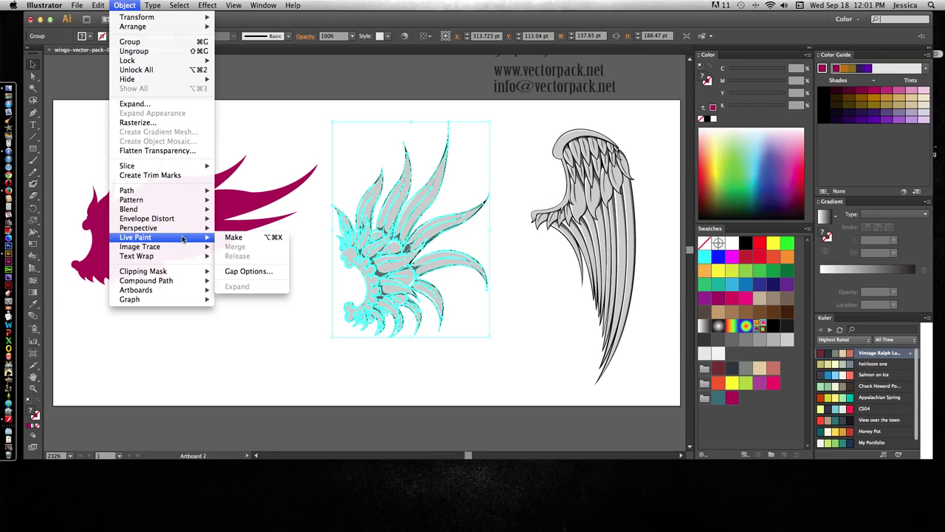
click(229, 239)
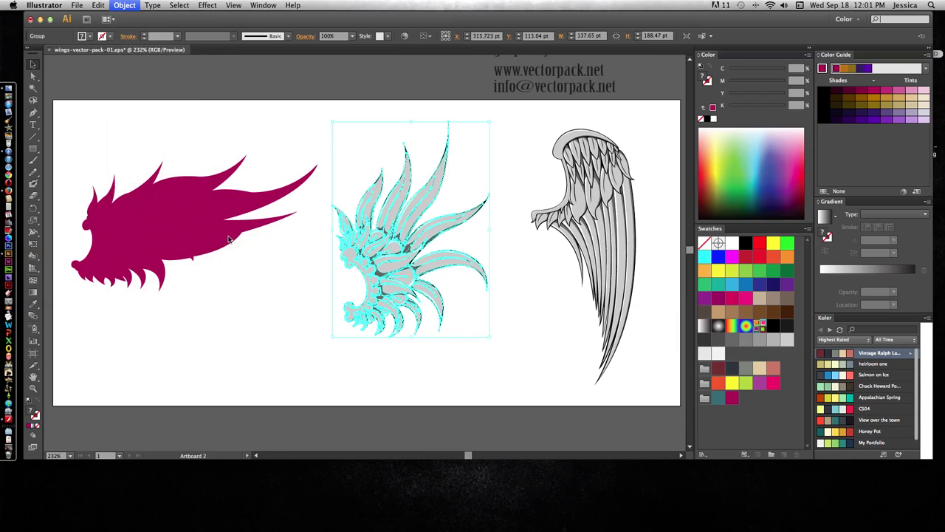
Live-paint three middle-wing feathers magenta and two feathers orange-red.
click(300, 132)
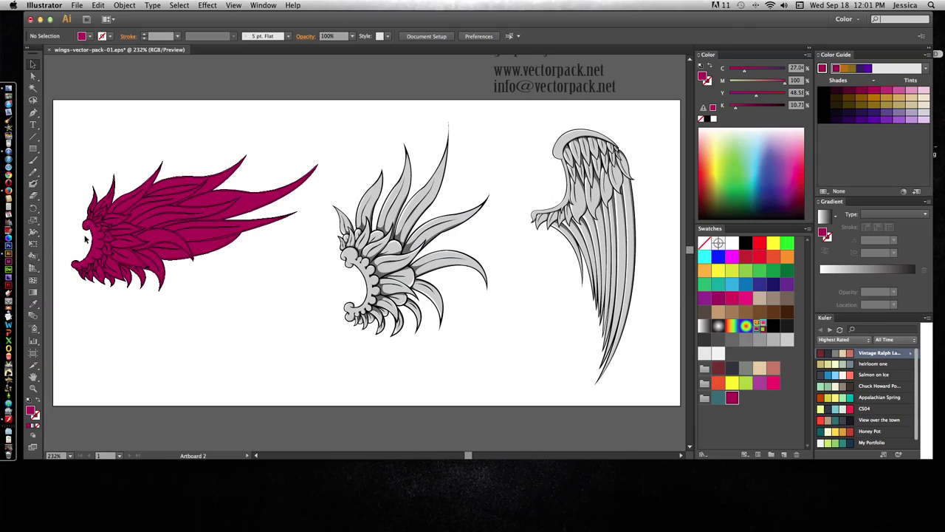
click(32, 254)
click(415, 215)
click(449, 269)
click(440, 292)
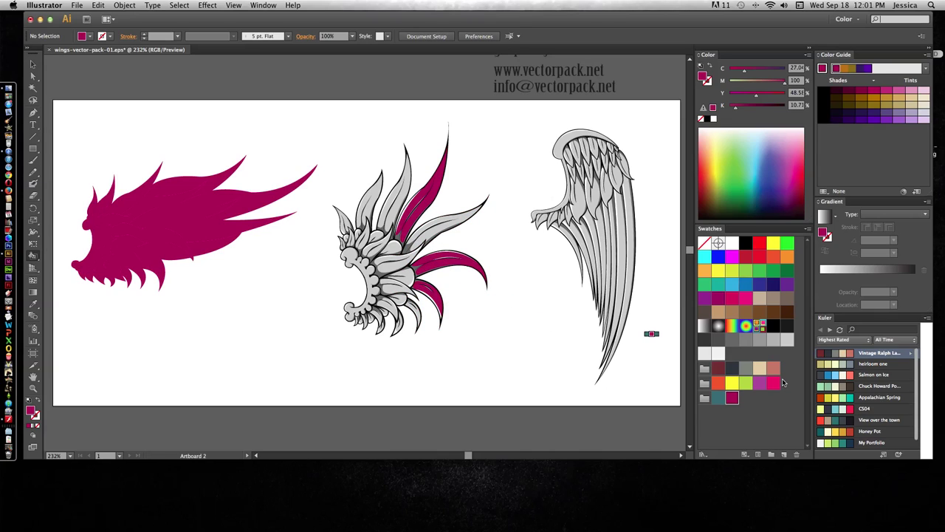
click(718, 382)
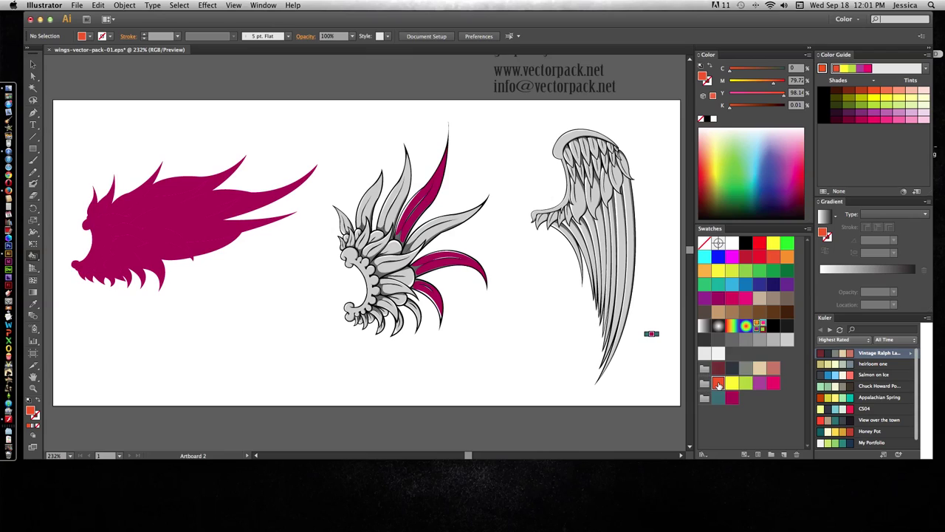
click(436, 230)
click(404, 210)
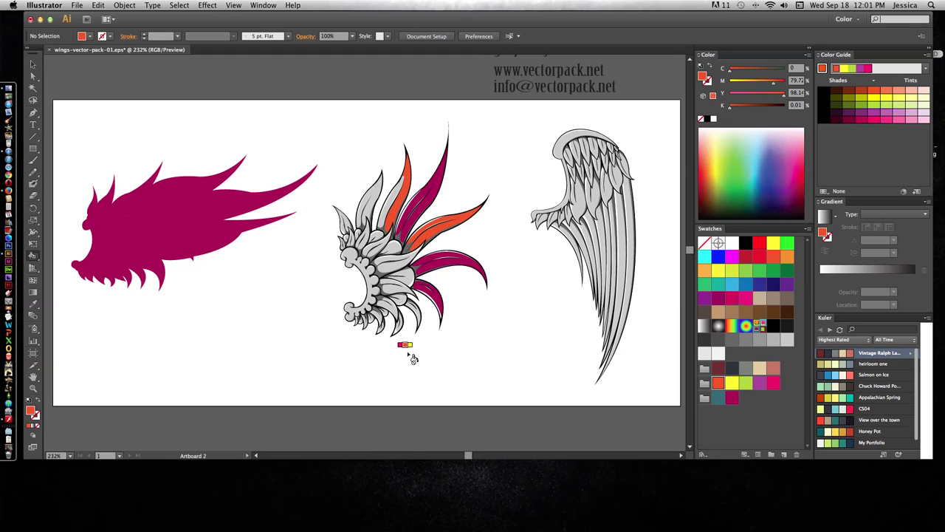
Switch the paint colour to lime green and fill three left-side feathers.
key(Right)
key(Right)
key(Right)
key(Right)
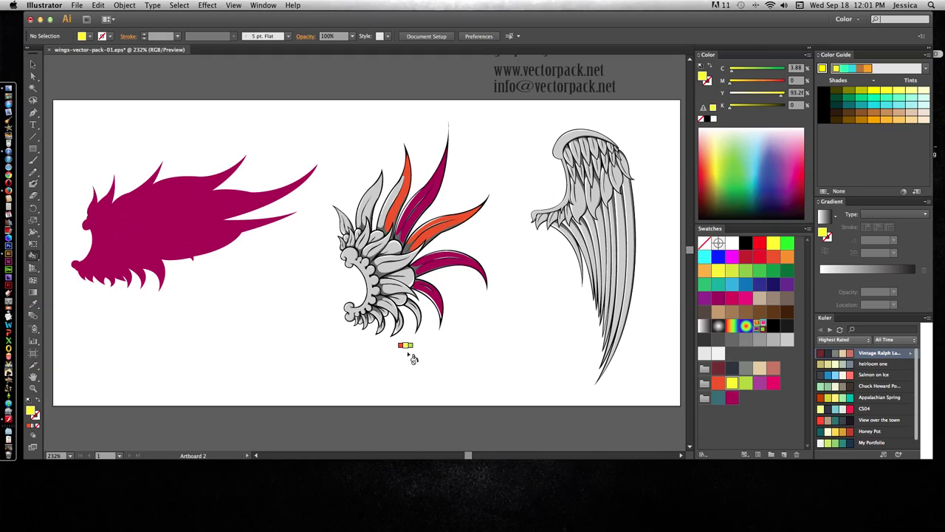
key(Right)
key(Right)
key(Right)
key(Right)
key(Right)
key(Right)
key(Right)
key(Right)
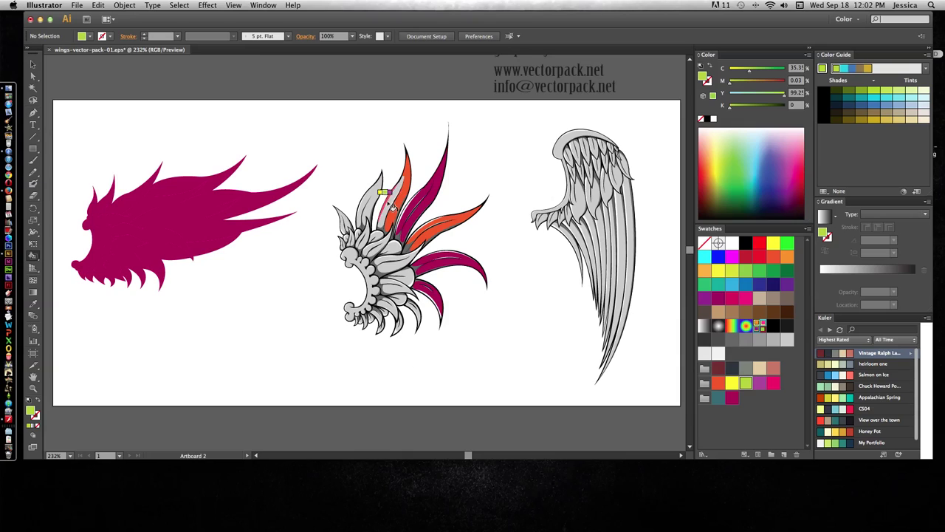
click(389, 201)
click(360, 215)
click(344, 220)
Paint three centre and base feathers purple, then one centre feather orange-red.
key(Right)
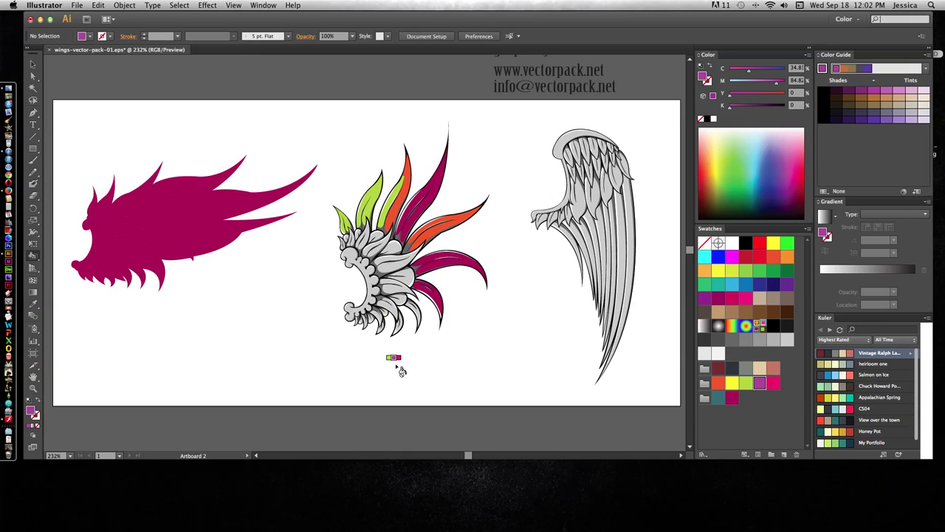
click(392, 266)
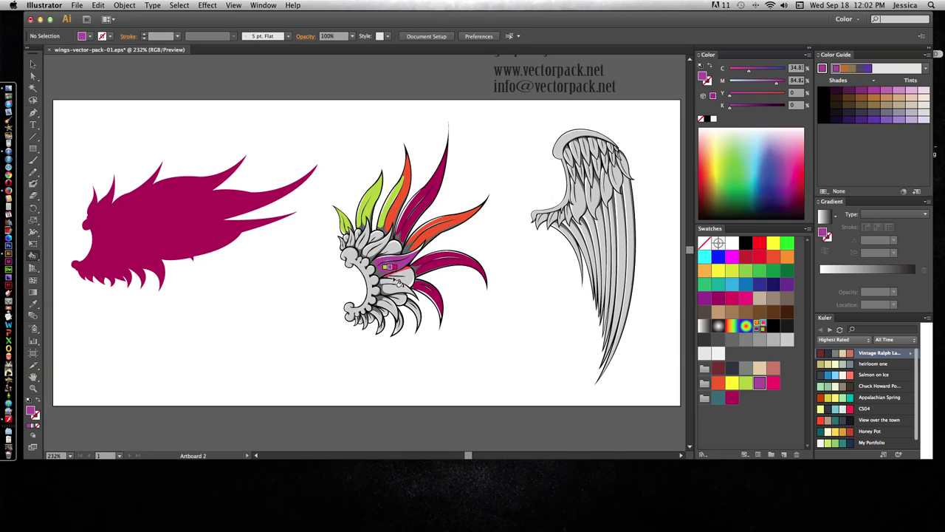
click(388, 303)
click(363, 318)
key(Left)
key(Left)
key(Left)
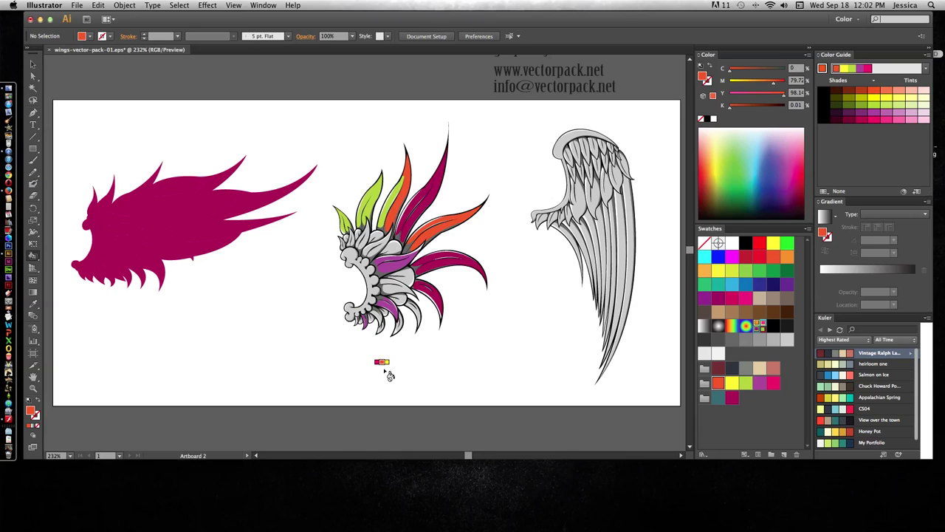
click(378, 248)
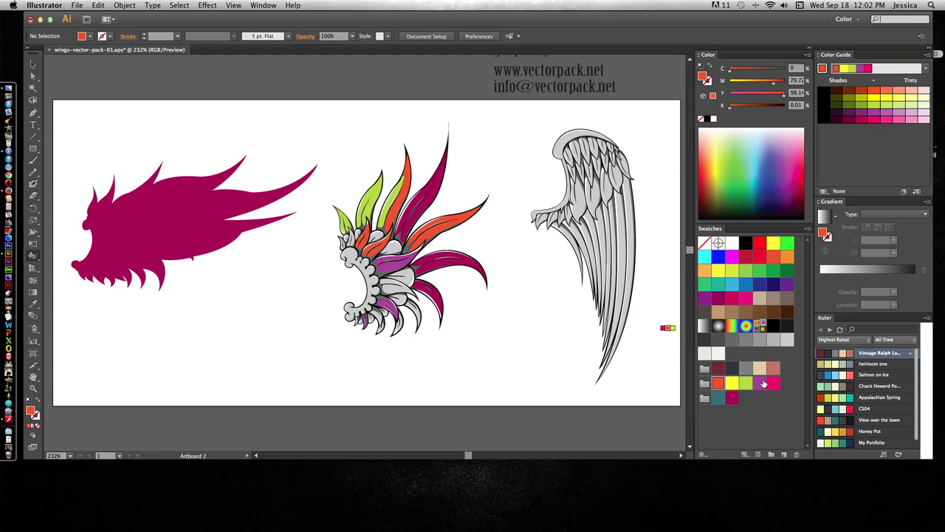
Pick a yellow-green swatch, then step through the swatches to set the paint colour to blue.
click(745, 271)
drag(745, 273, 662, 305)
key(Right)
key(Down)
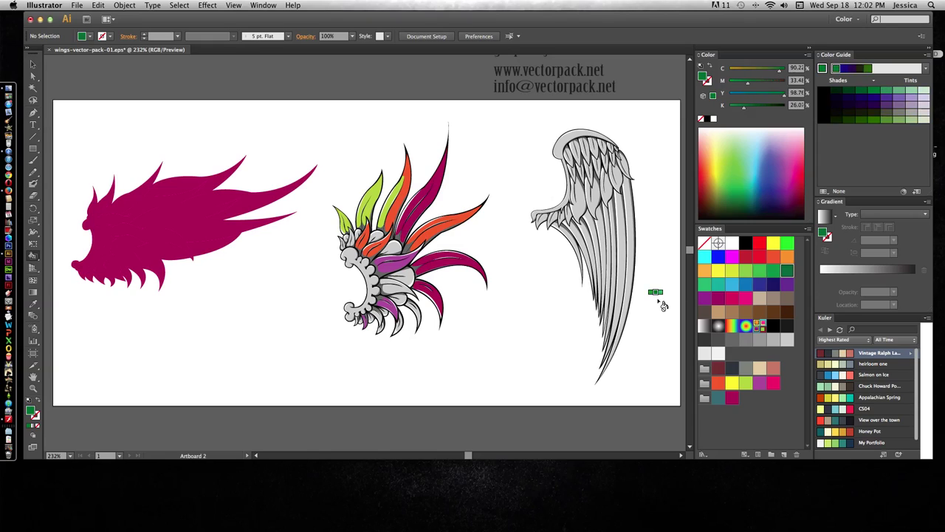
key(Right)
key(Down)
key(Down)
key(Down)
key(Up)
key(Up)
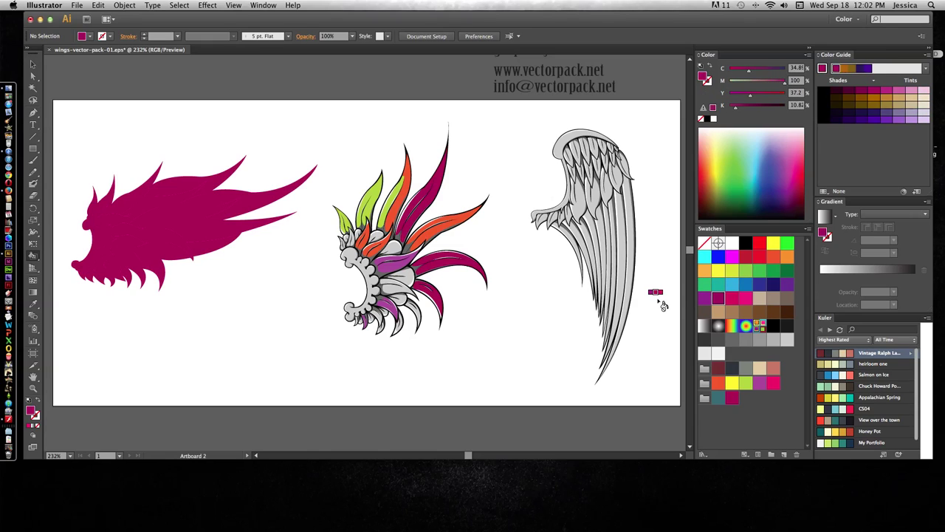
key(Left)
key(Left)
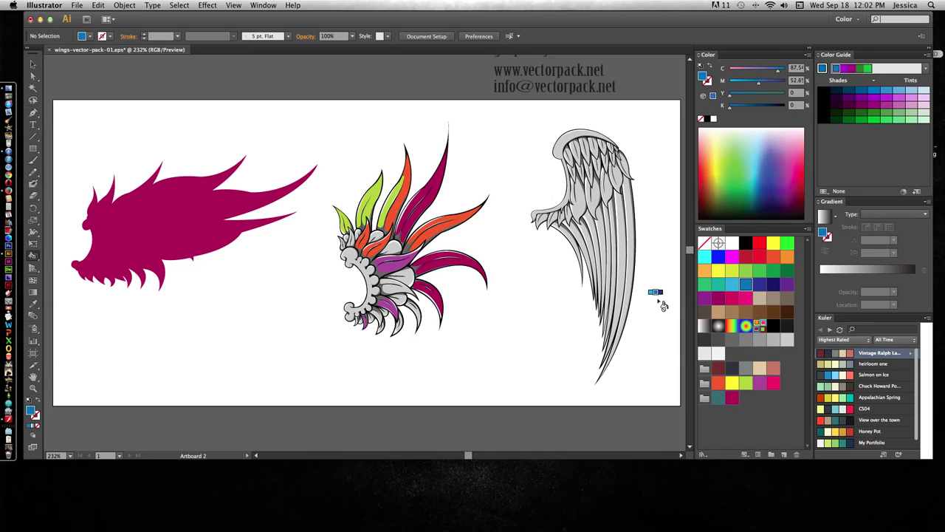
Fill a centre-wing feather with a blue gradient from the Gems and Jewels library.
drag(663, 305, 724, 471)
click(704, 455)
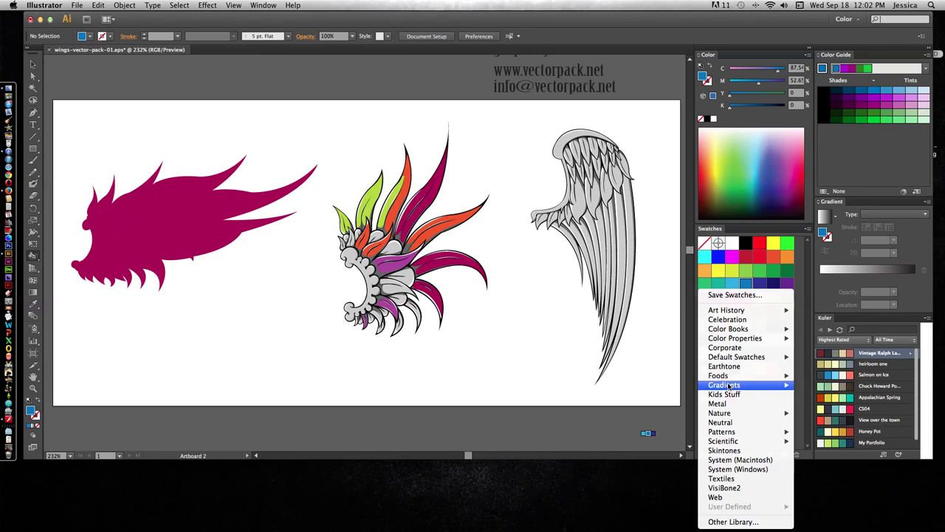
mouse_move(728, 385)
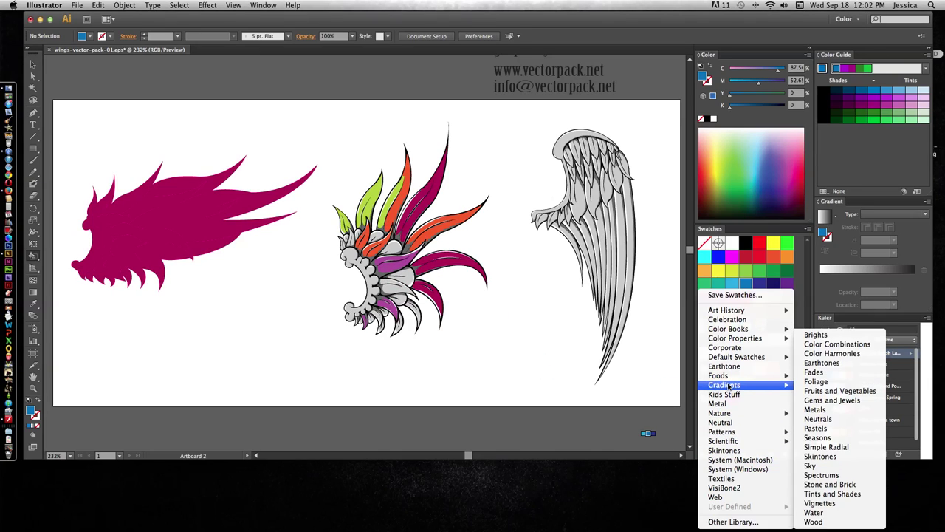
click(824, 403)
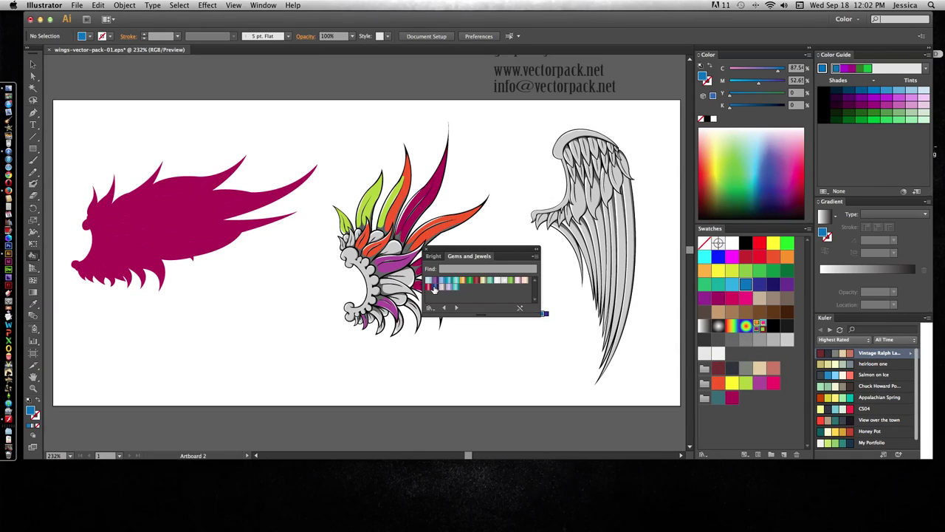
drag(434, 288, 468, 330)
Fill another feather with a dot pattern from the Basic Graphics_Dots library.
click(429, 307)
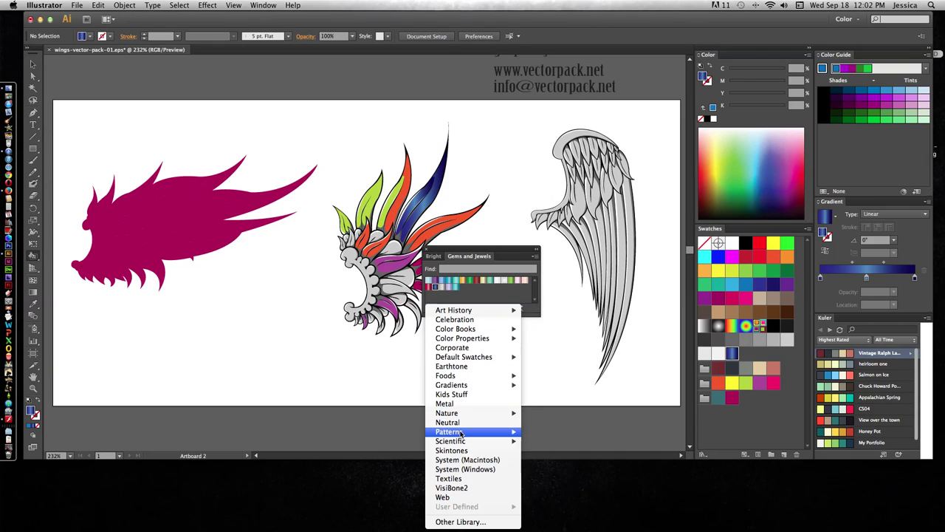
mouse_move(460, 433)
mouse_move(531, 433)
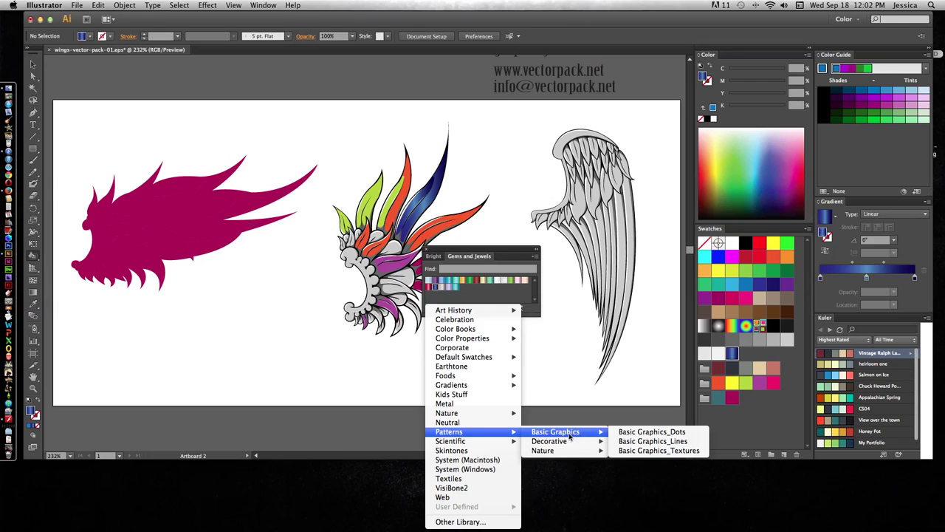
click(632, 432)
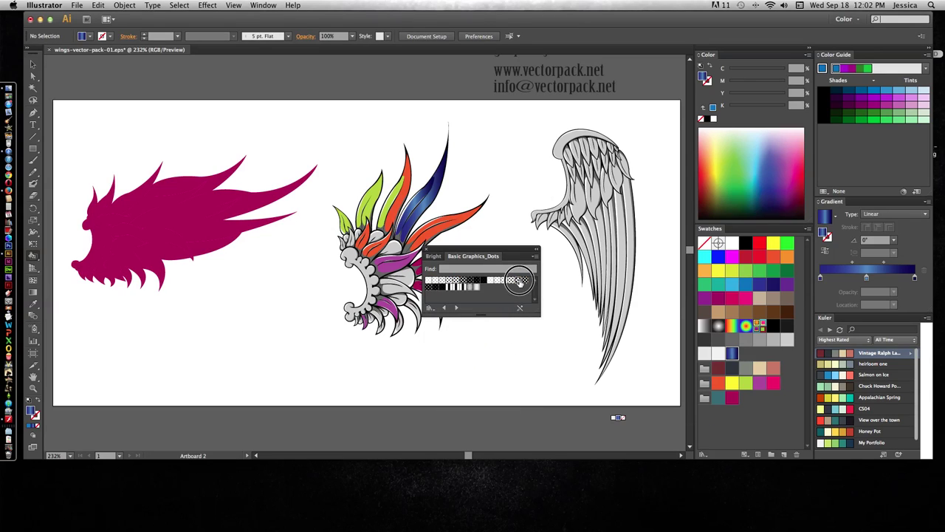
click(514, 285)
drag(514, 285, 499, 306)
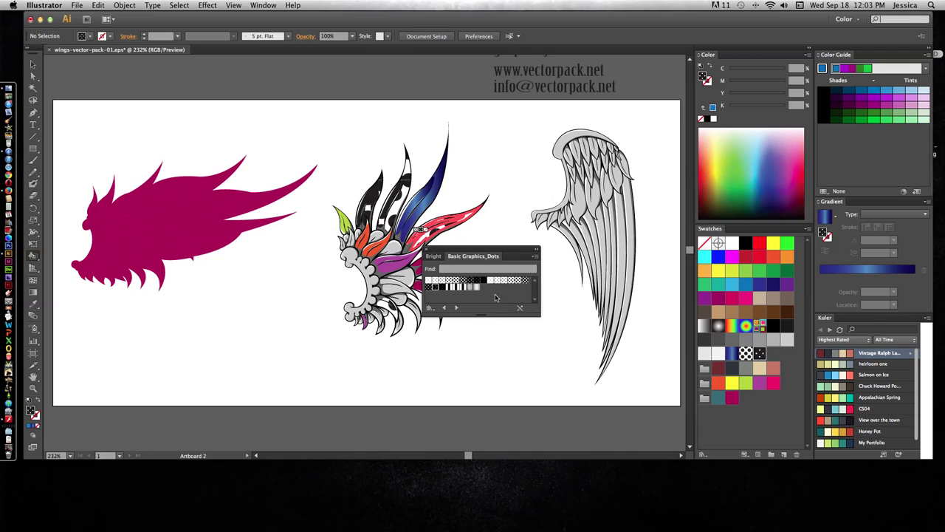
Fill the upper-right feather with the dot pattern and return to the Selection tool.
click(426, 253)
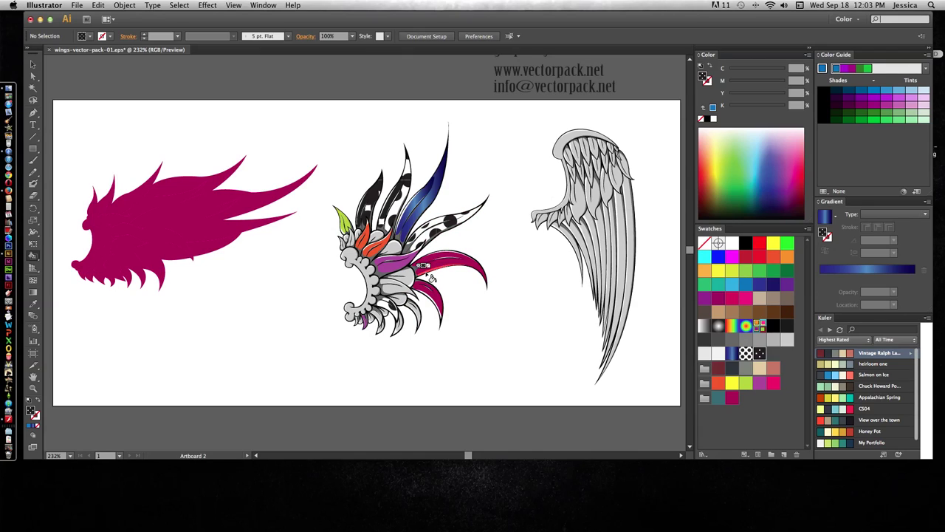
click(32, 63)
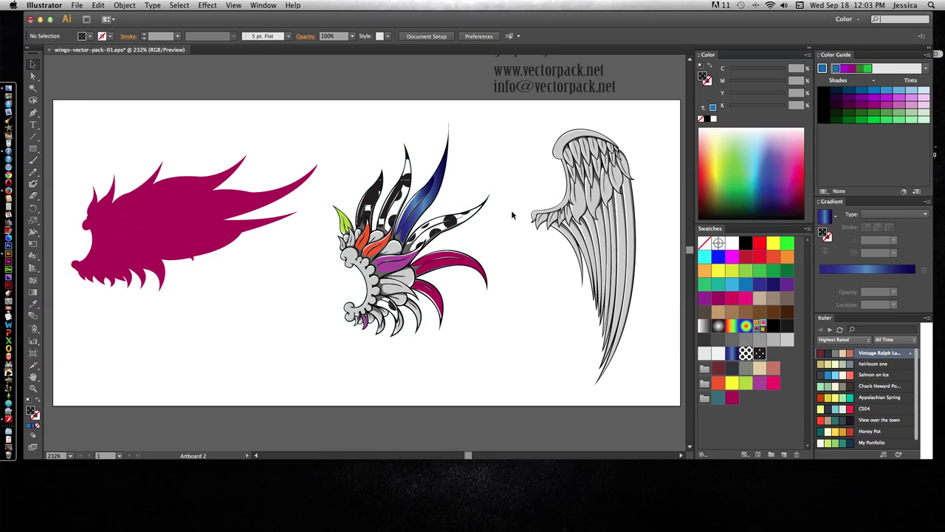
scroll(516, 215, right, 5)
scroll(504, 217, right, 10)
scroll(447, 213, up, 2)
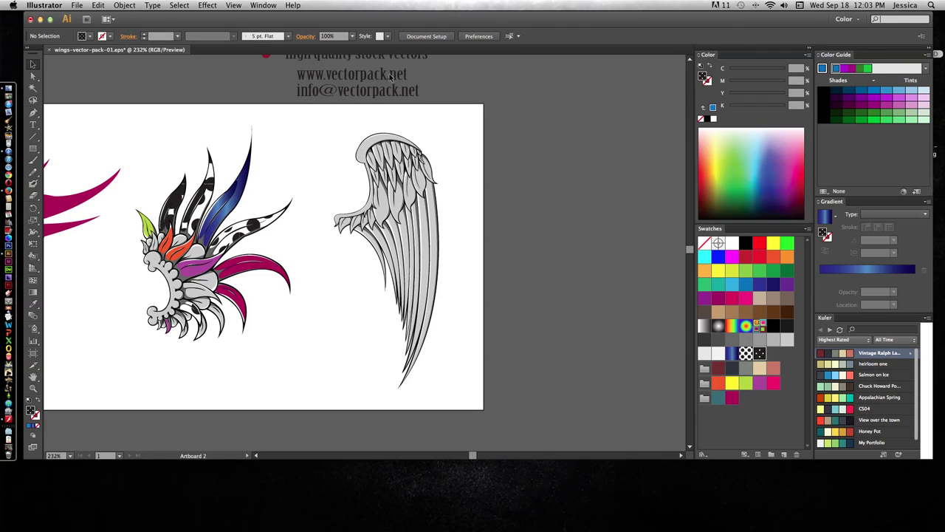
Deselect the grey right wing and zoom in on it to 400%.
click(435, 173)
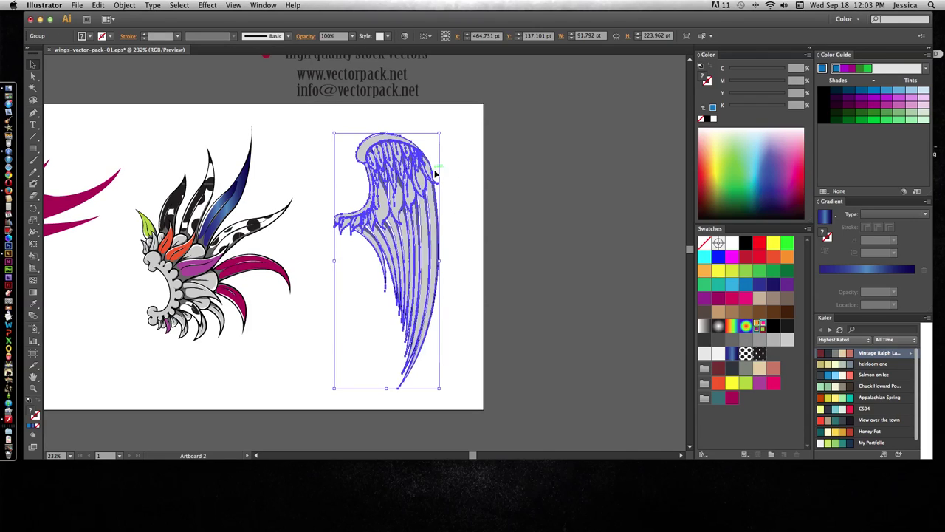
click(447, 170)
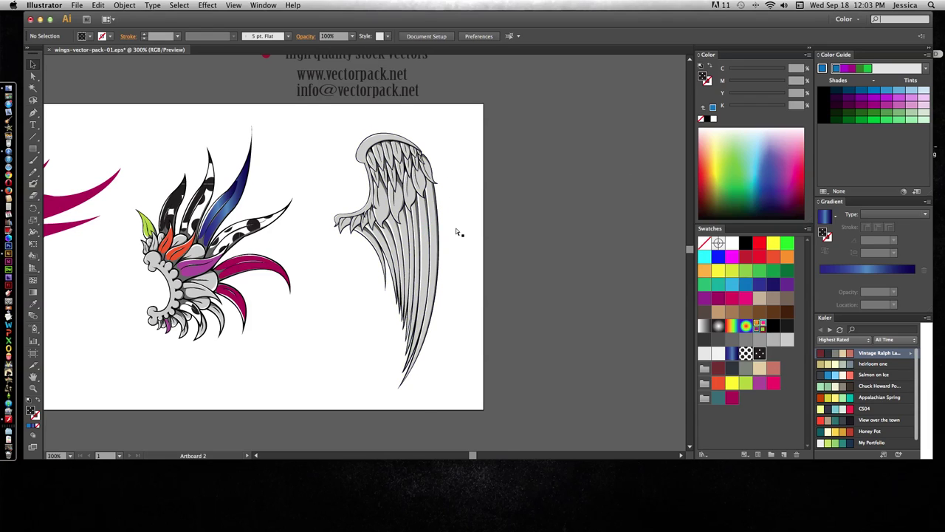
key(super+equal)
key(super+equal)
drag(519, 183, 414, 190)
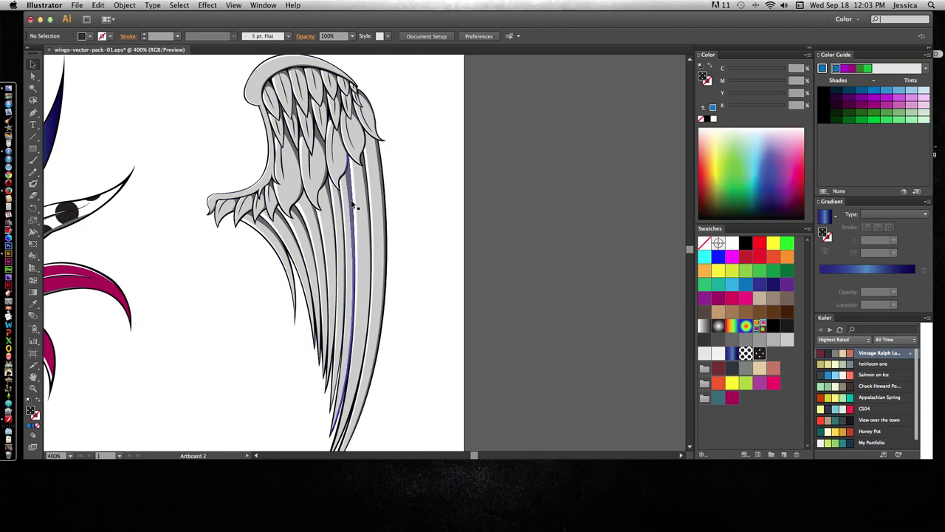
Open Recolor Artwork on the selected grey wing group.
click(383, 252)
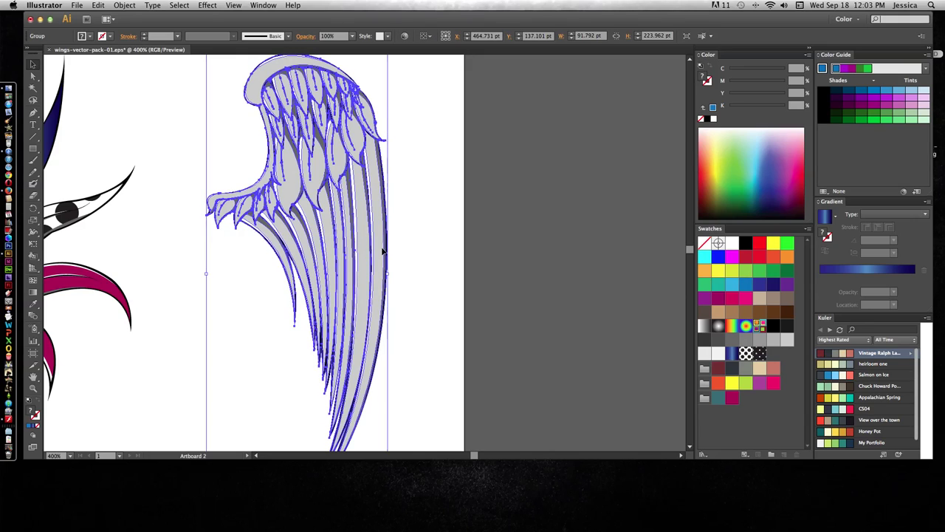
click(404, 36)
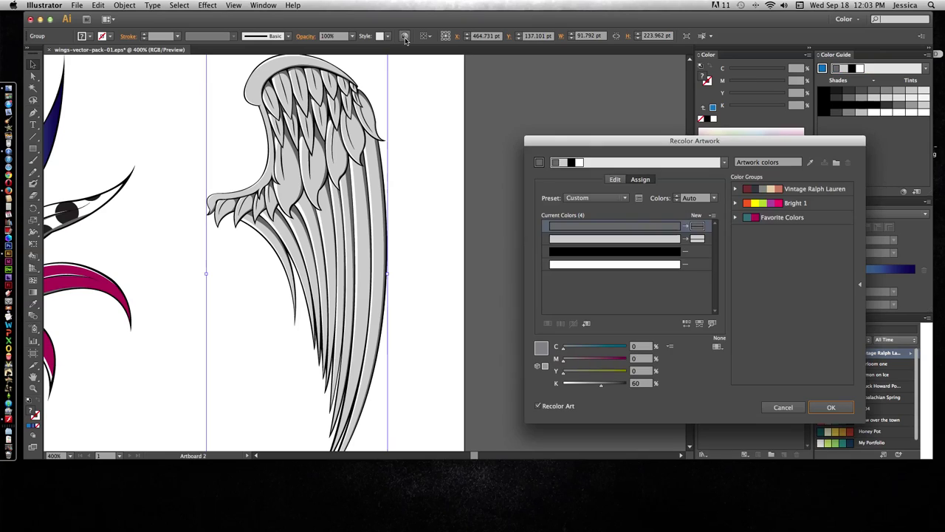
drag(608, 156, 425, 120)
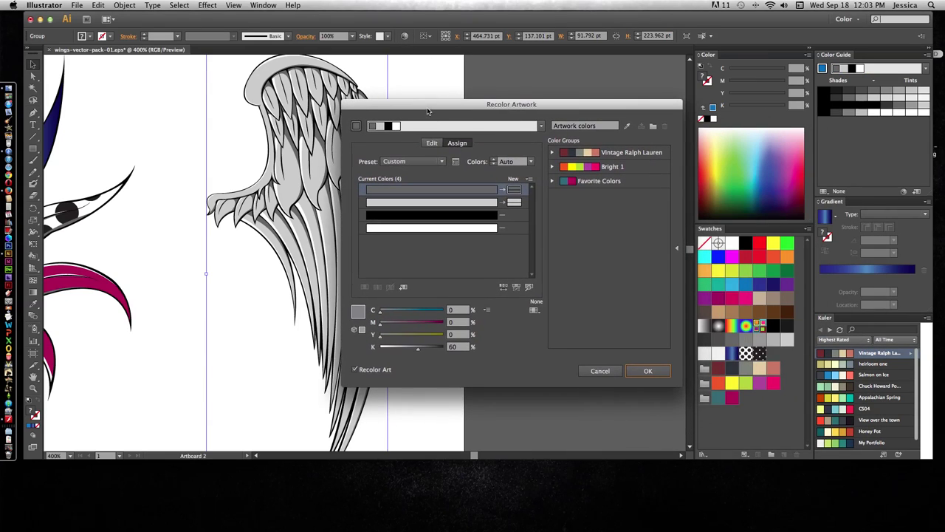
Reassign the wing's mid-grey to 39.3% black in the Color Picker.
double_click(514, 192)
click(260, 259)
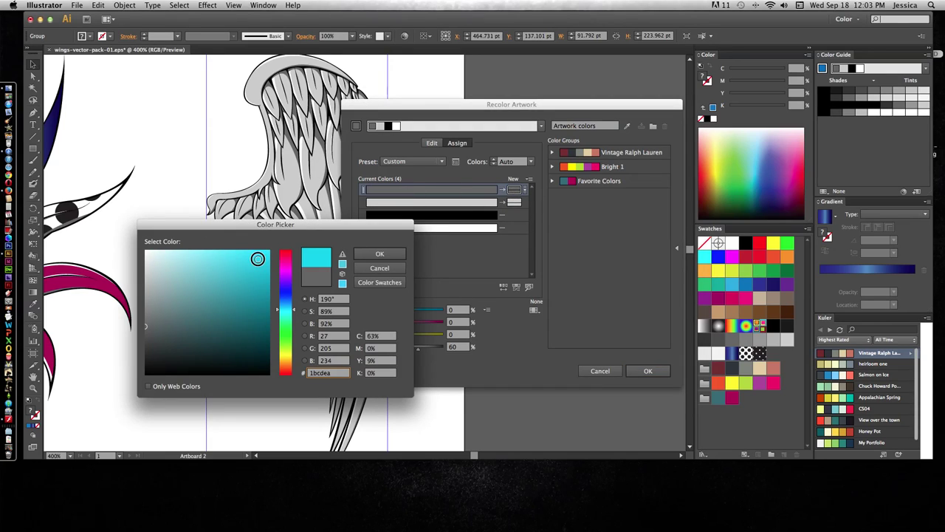
click(381, 254)
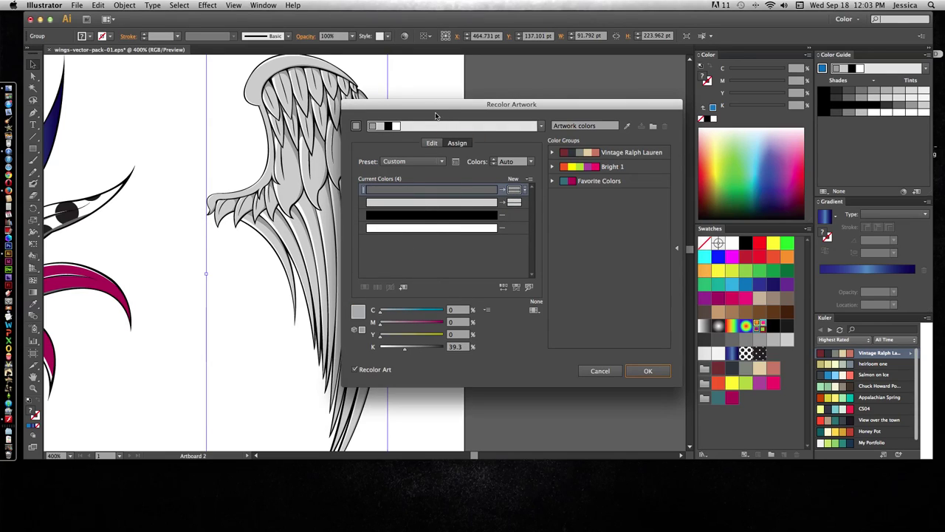
drag(447, 103, 489, 104)
double_click(557, 189)
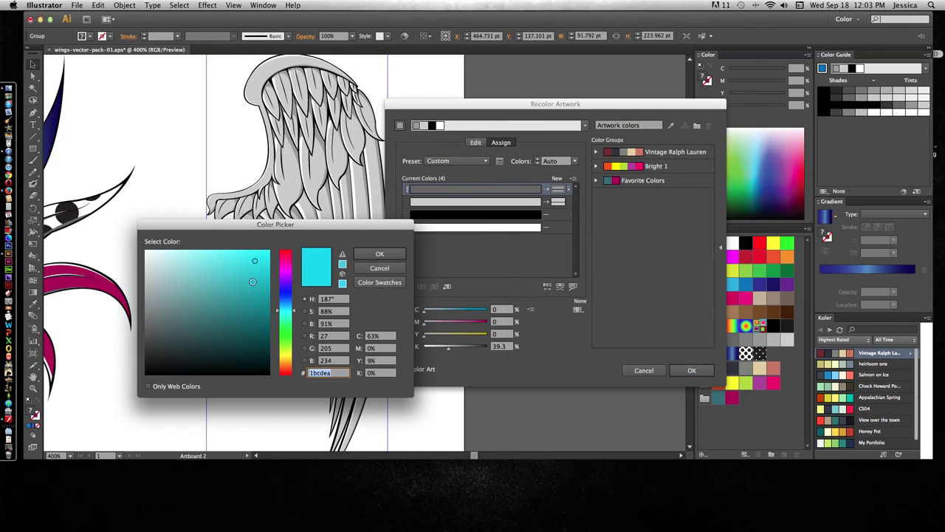
click(264, 259)
click(360, 256)
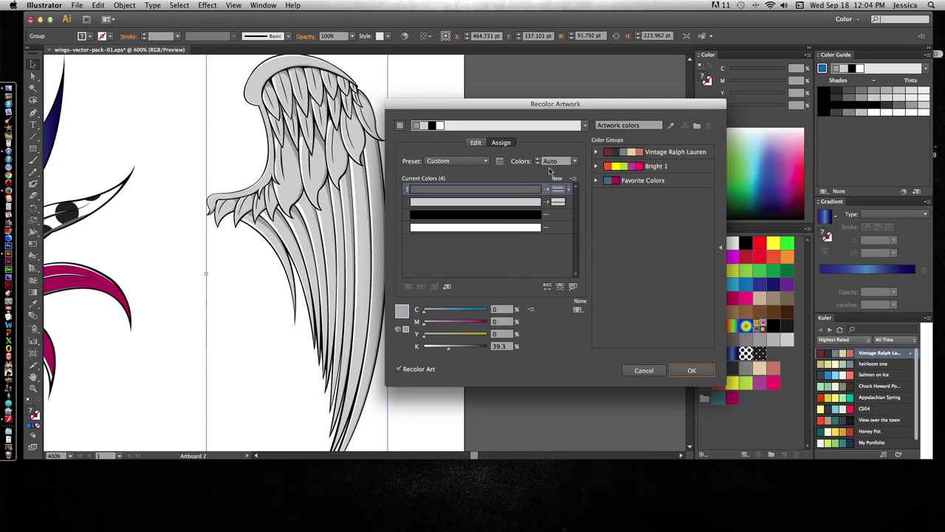
On the Edit colour wheel, make the feathers bright green and the shadows blue-violet.
click(473, 142)
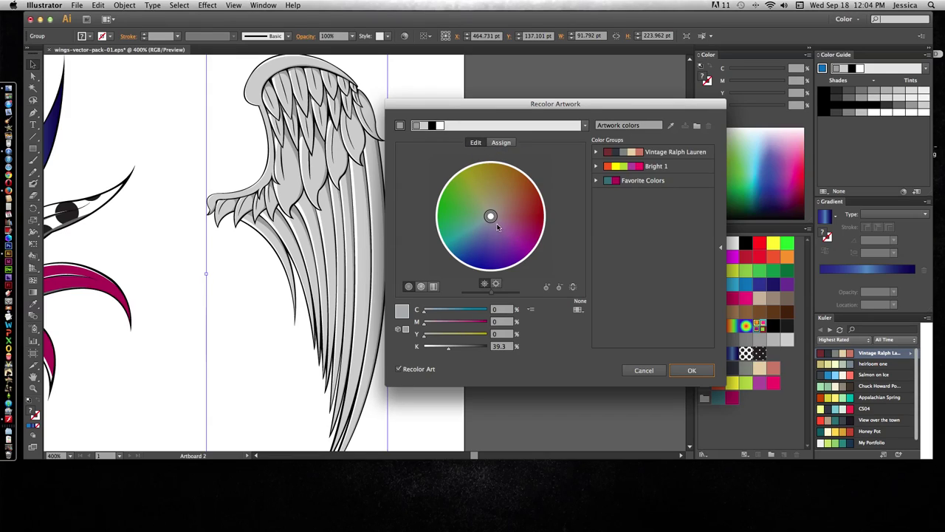
mouse_move(490, 216)
mouse_down()
mouse_move(437, 216)
mouse_move(528, 214)
mouse_move(494, 193)
mouse_move(497, 178)
mouse_up()
click(491, 218)
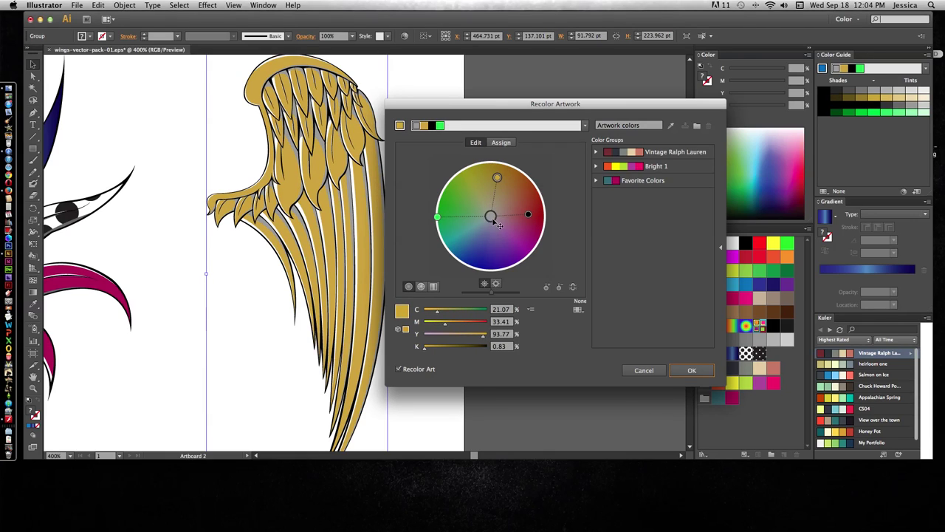
drag(493, 219, 488, 260)
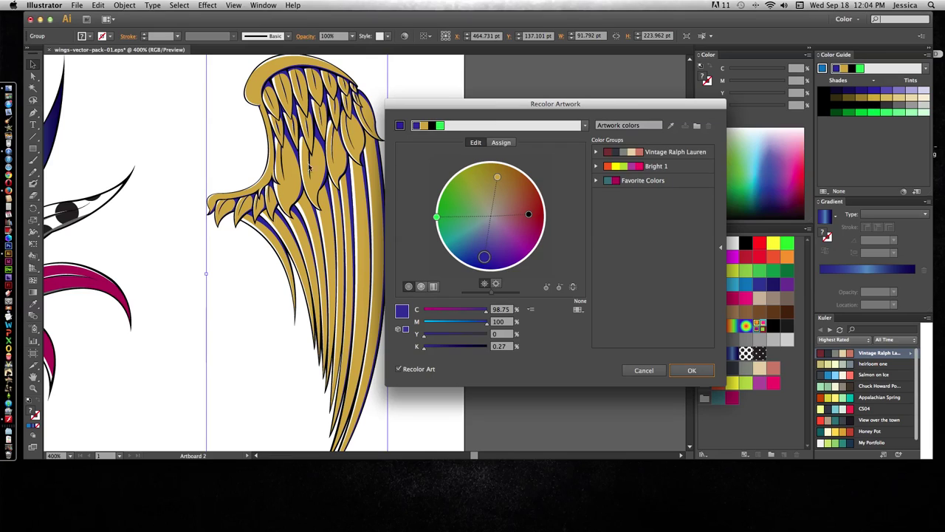
drag(503, 185, 462, 199)
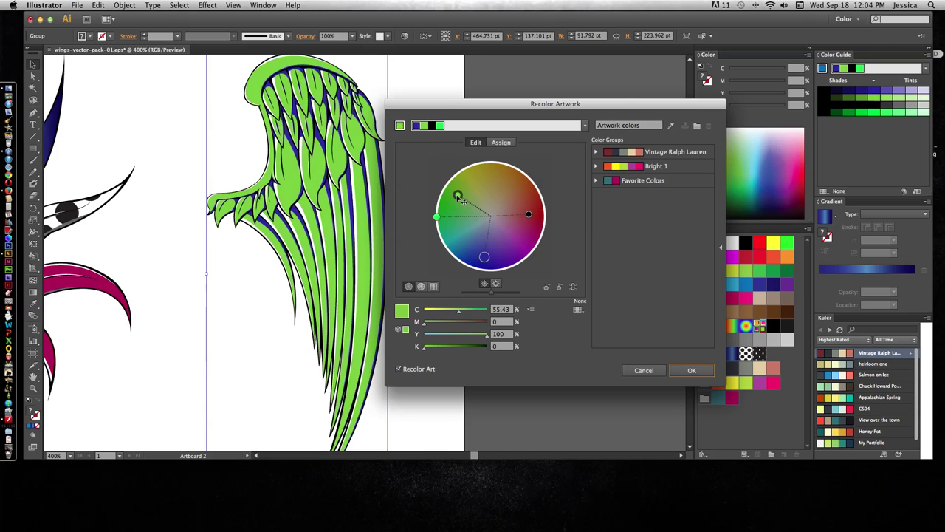
click(500, 142)
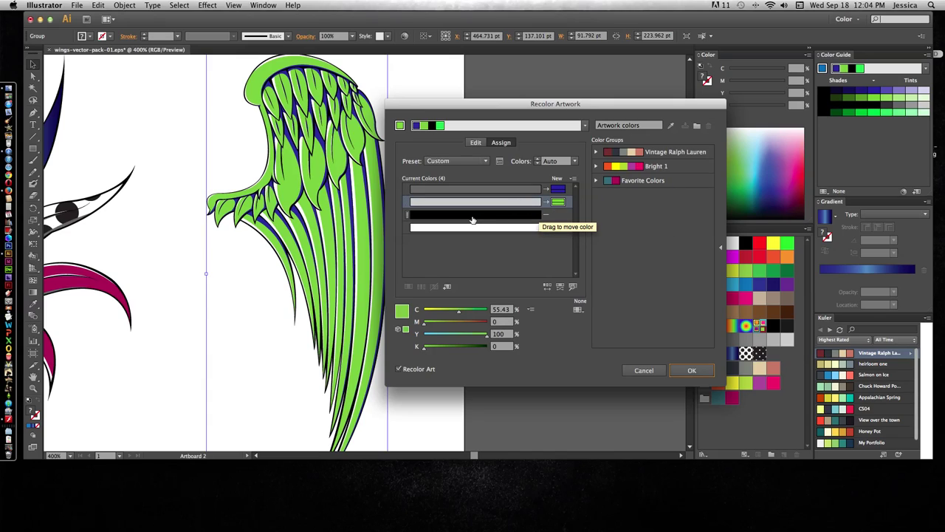
Give the wing's black outlines a new bright magenta colour.
double_click(554, 231)
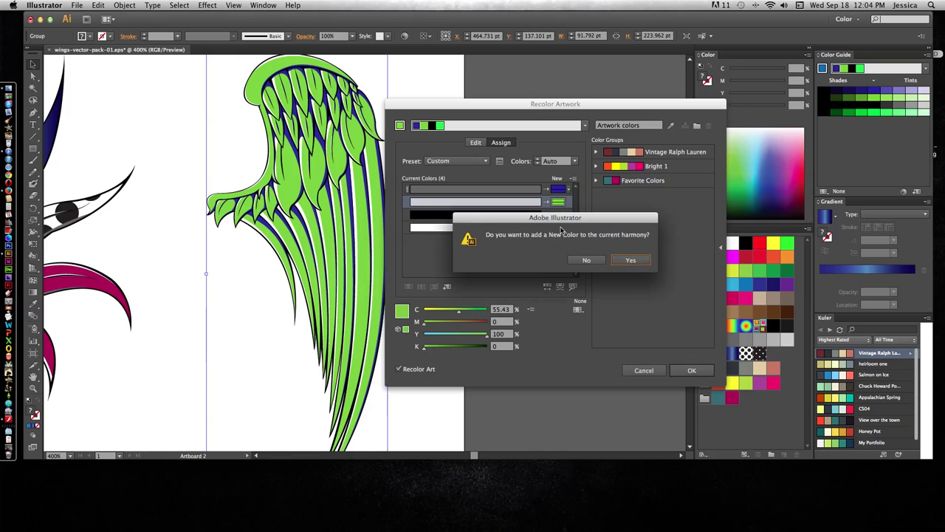
click(631, 260)
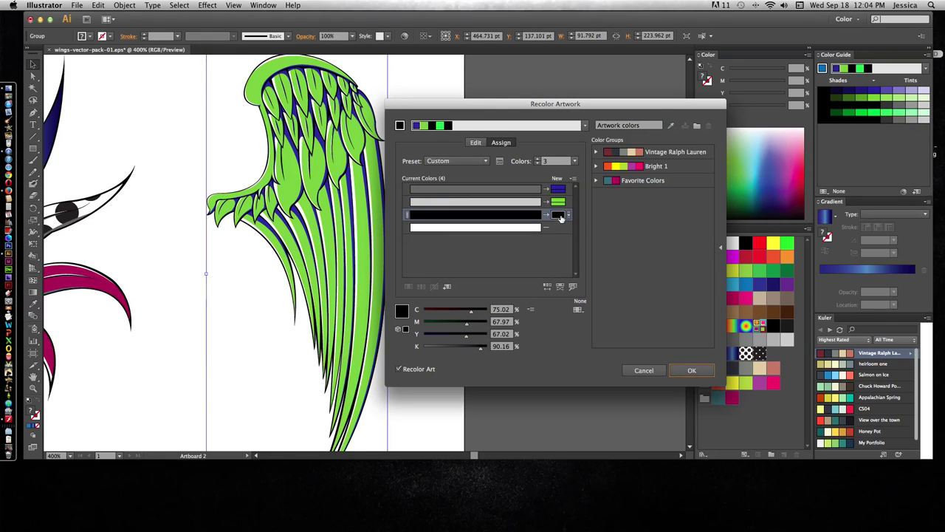
double_click(558, 214)
click(285, 283)
drag(286, 282, 286, 266)
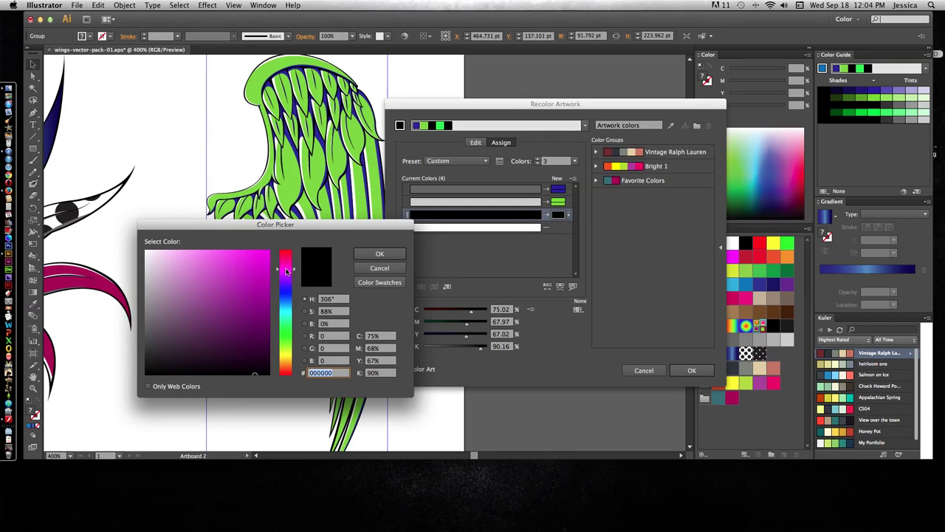
click(265, 255)
click(378, 255)
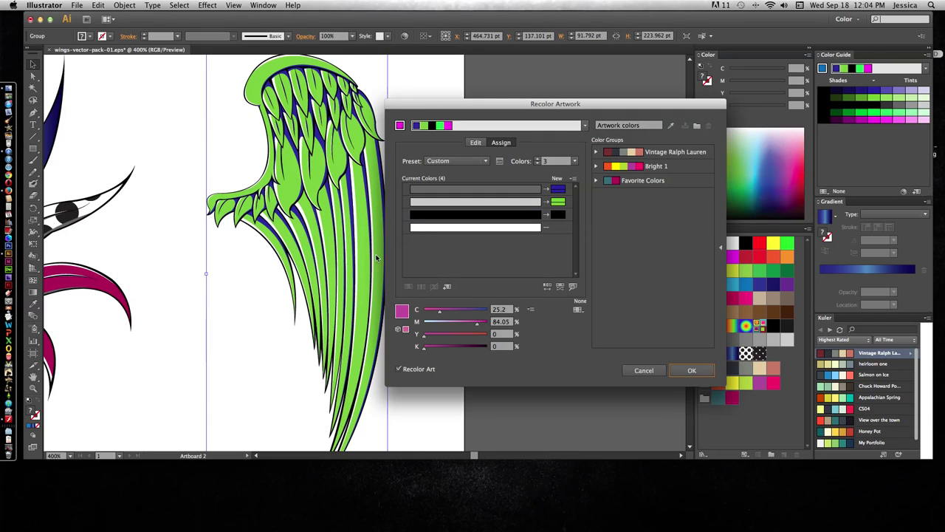
double_click(558, 214)
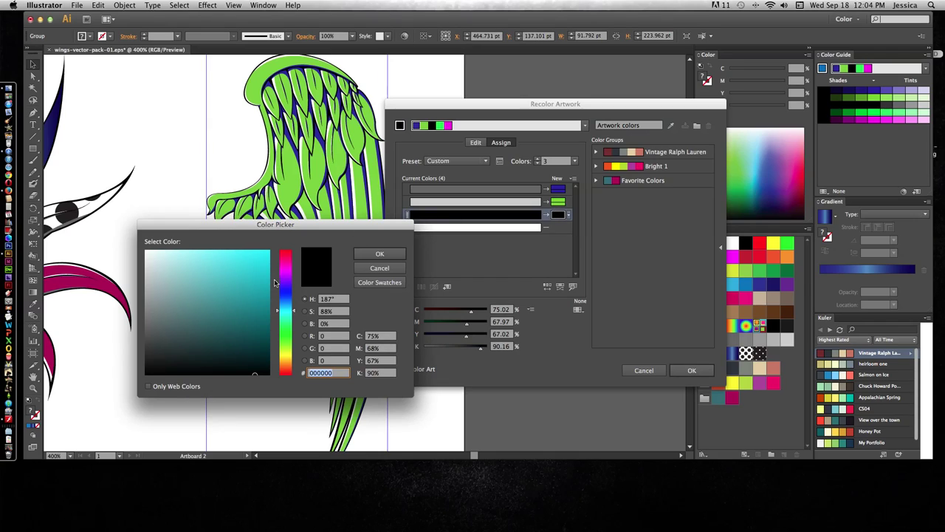
drag(285, 283, 285, 265)
click(267, 255)
click(380, 253)
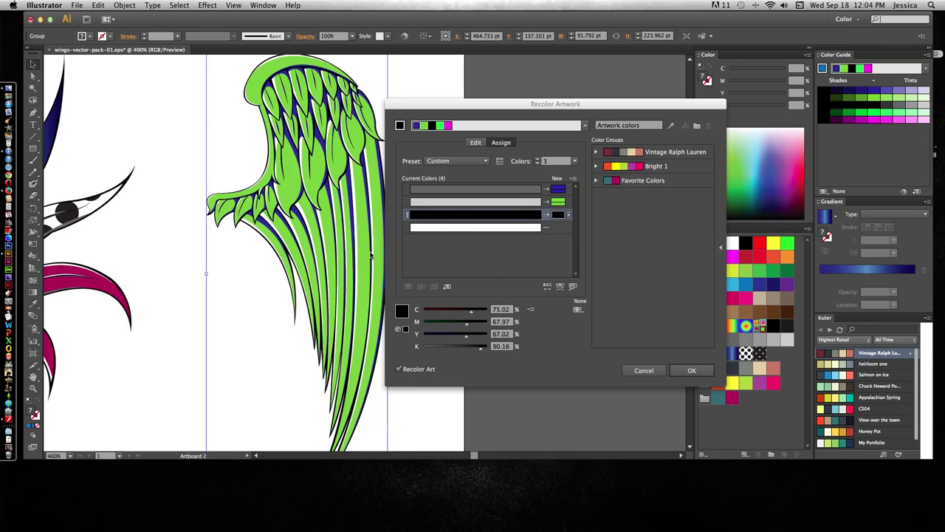
Replace the wing's white areas with a saturated yellow-green.
click(557, 227)
click(629, 259)
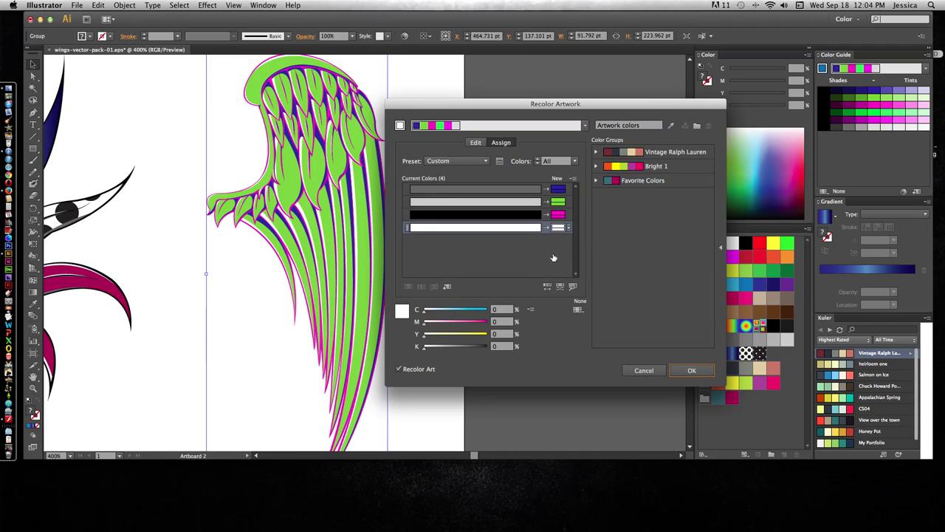
double_click(558, 227)
drag(284, 288, 287, 352)
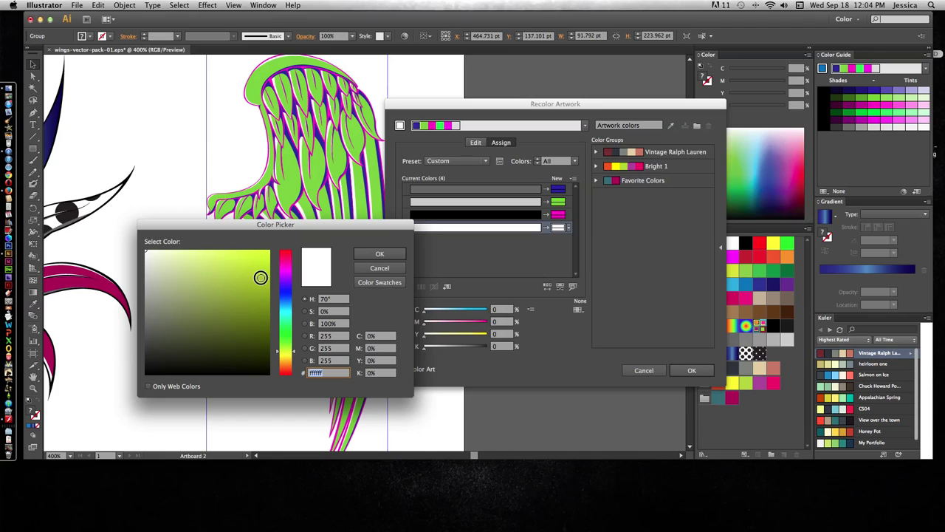
click(264, 255)
click(377, 255)
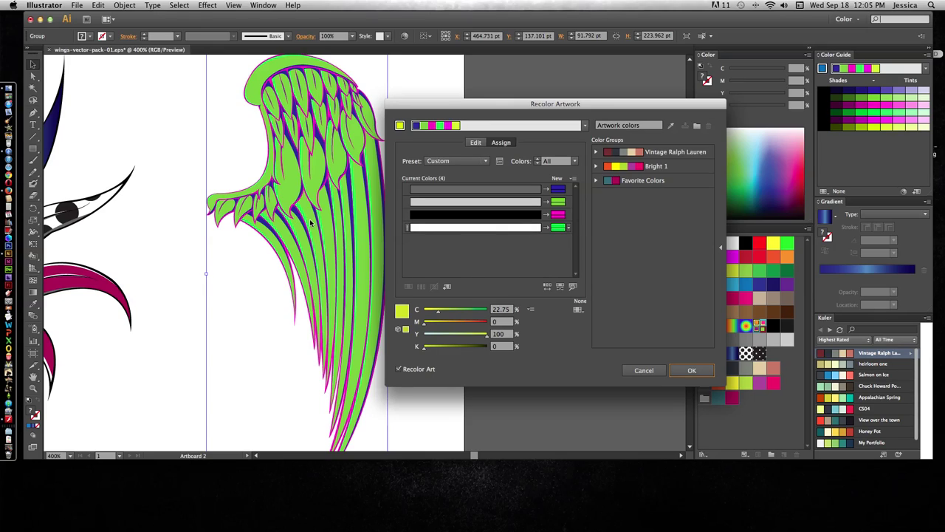
On the colour wheel, shift yellow to orange, blue to dark red, adjust pink, and remove orange.
click(475, 142)
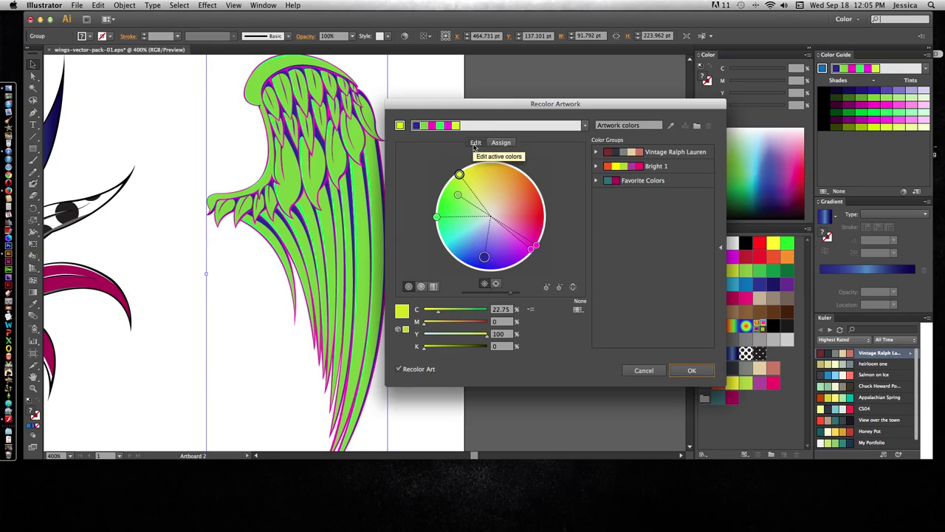
drag(459, 175, 507, 187)
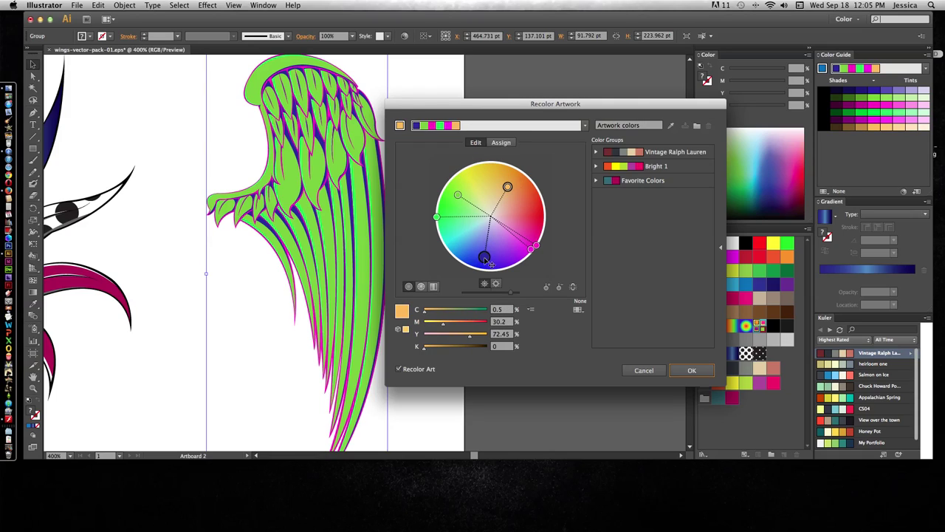
mouse_move(484, 256)
mouse_down()
mouse_move(461, 250)
mouse_move(514, 213)
mouse_move(535, 210)
mouse_up()
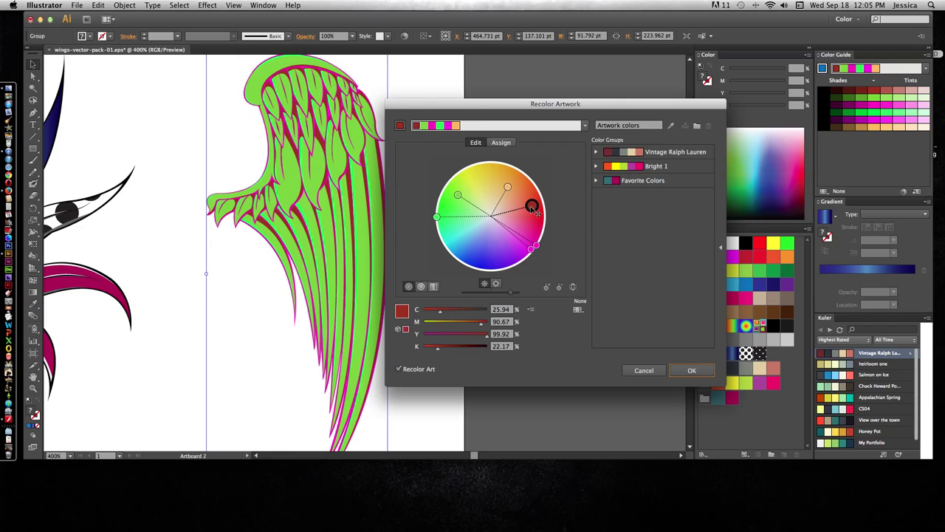
drag(536, 245, 537, 230)
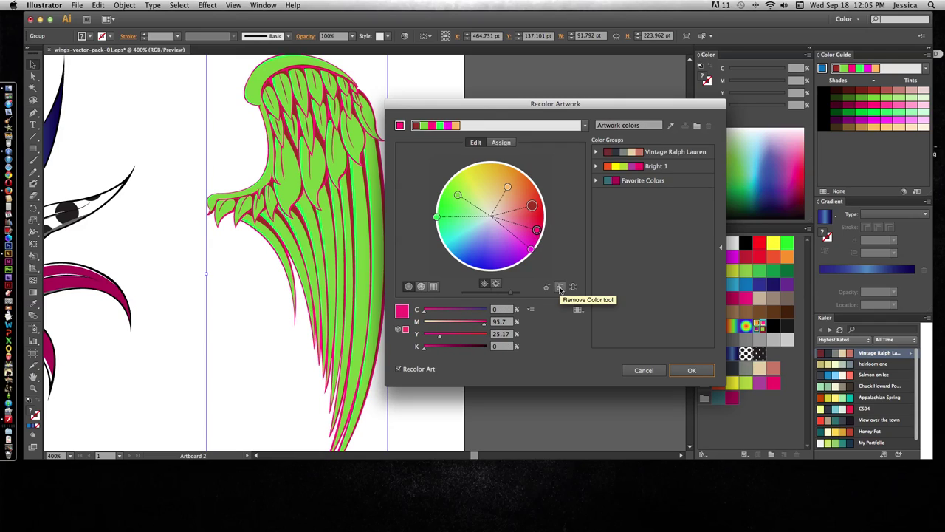
click(558, 287)
click(508, 190)
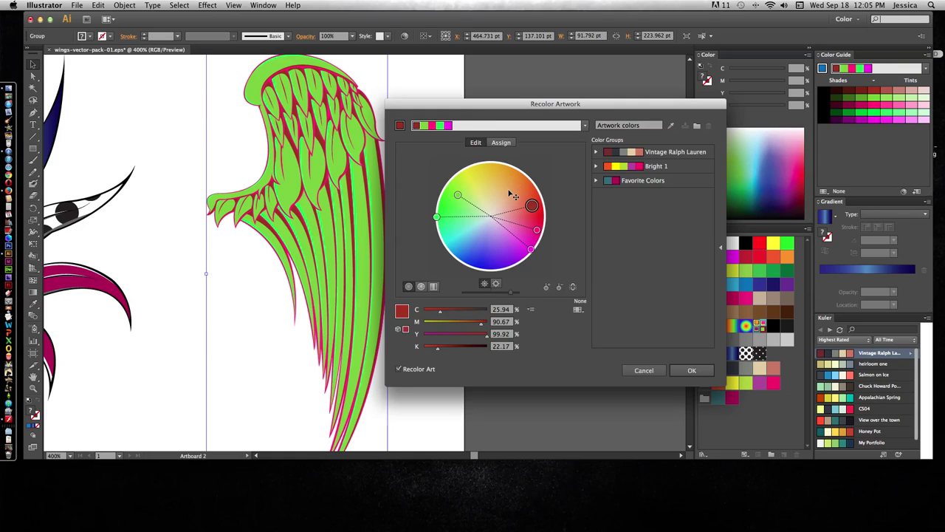
Link the harmony colours, apply Right Complement, and rotate the base colour to green.
click(574, 288)
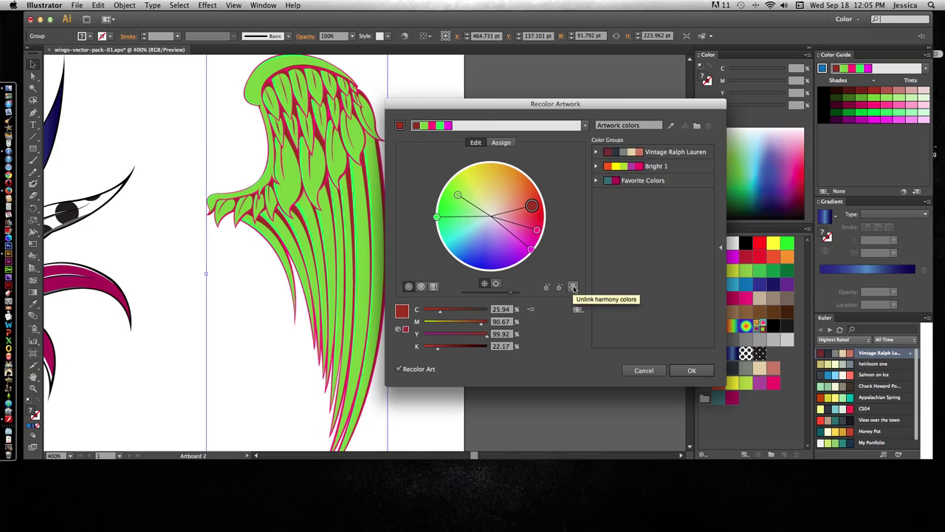
click(583, 126)
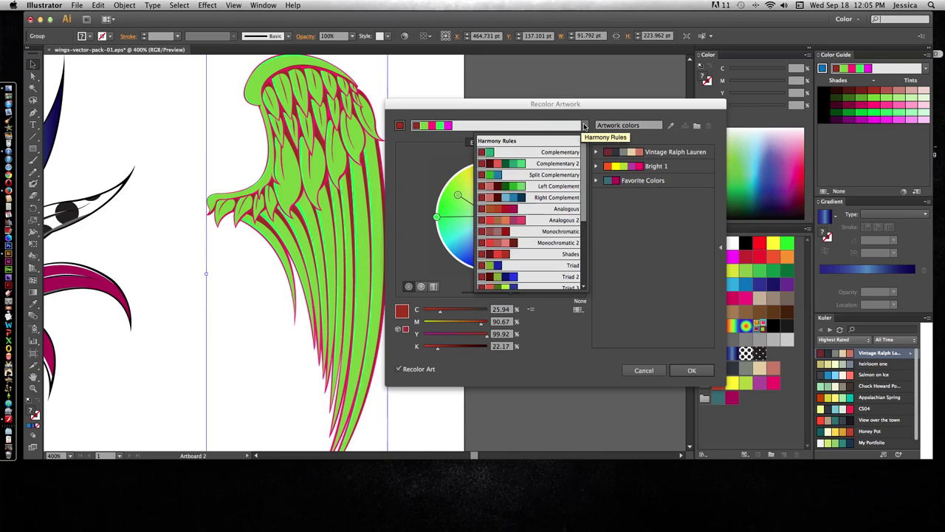
drag(586, 169, 579, 143)
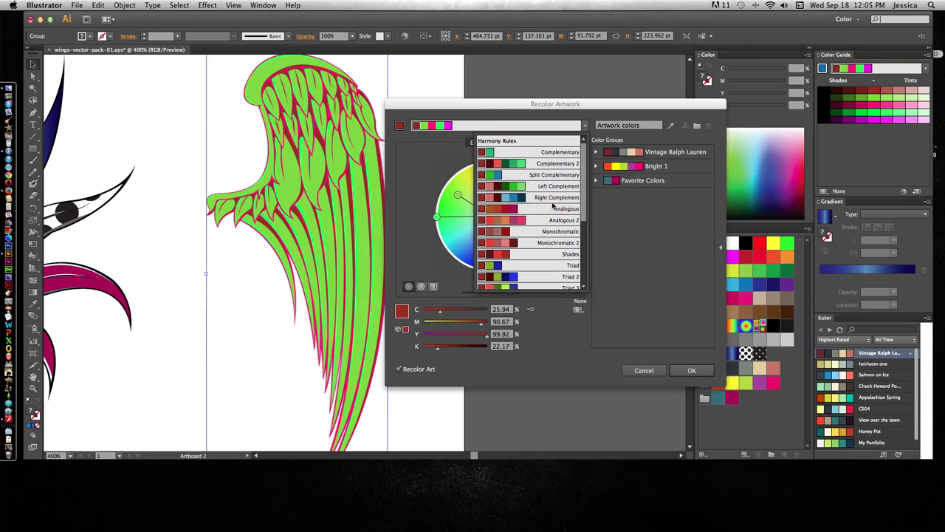
click(551, 198)
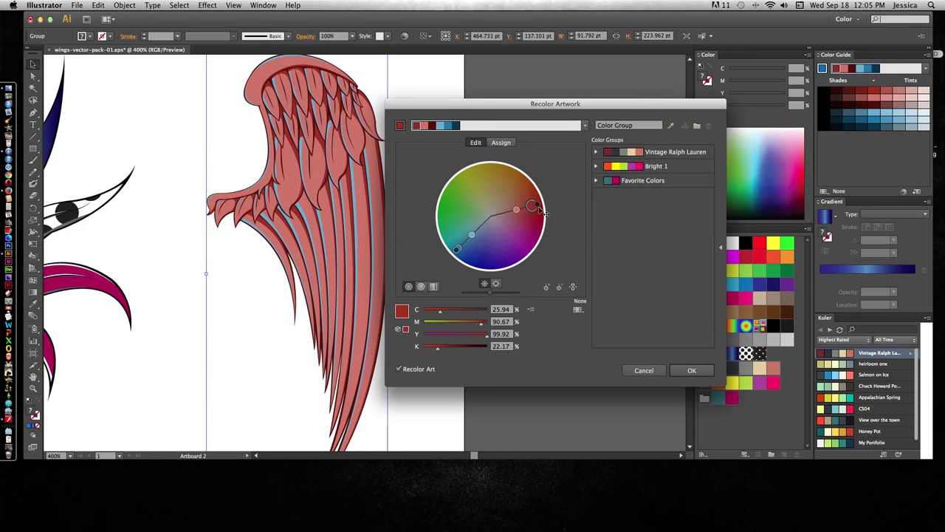
drag(541, 211, 461, 203)
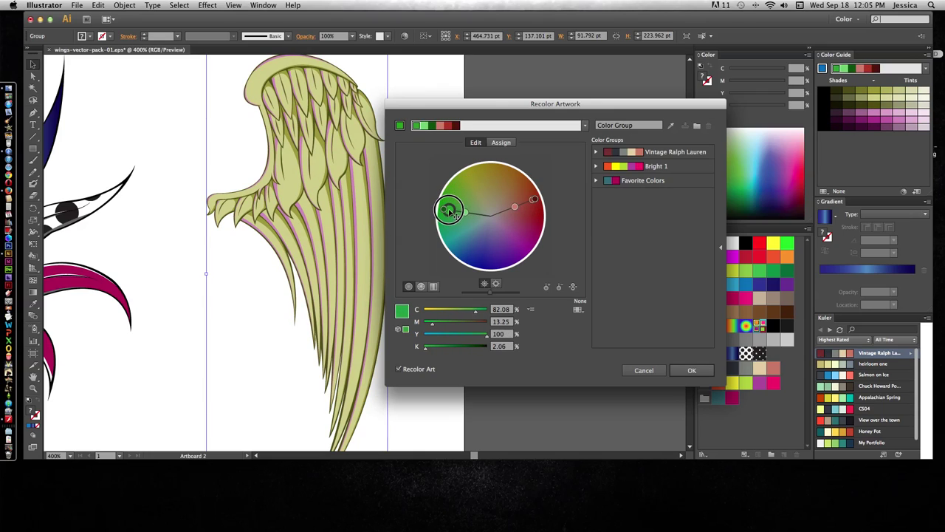
drag(453, 213, 450, 211)
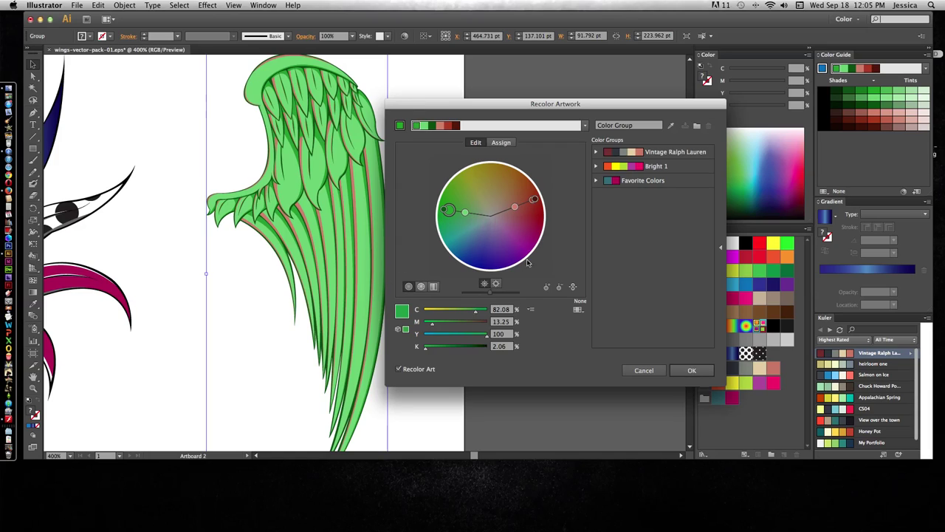
Set the colour library to None and randomly shuffle the colour order repeatedly.
click(578, 308)
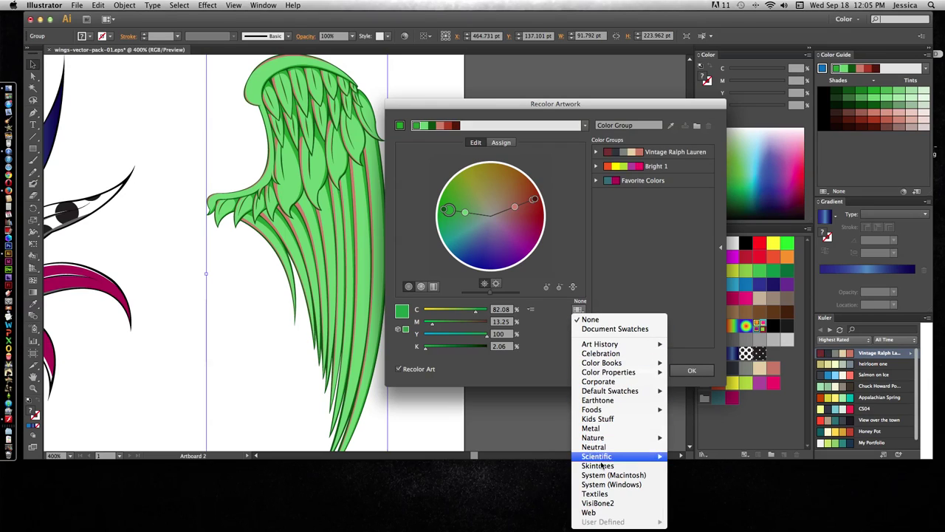
click(626, 166)
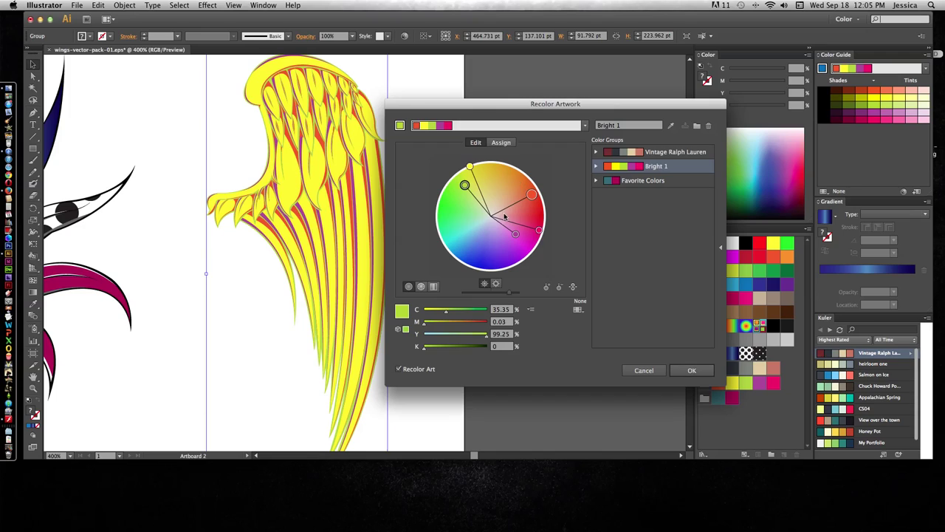
click(501, 141)
click(549, 288)
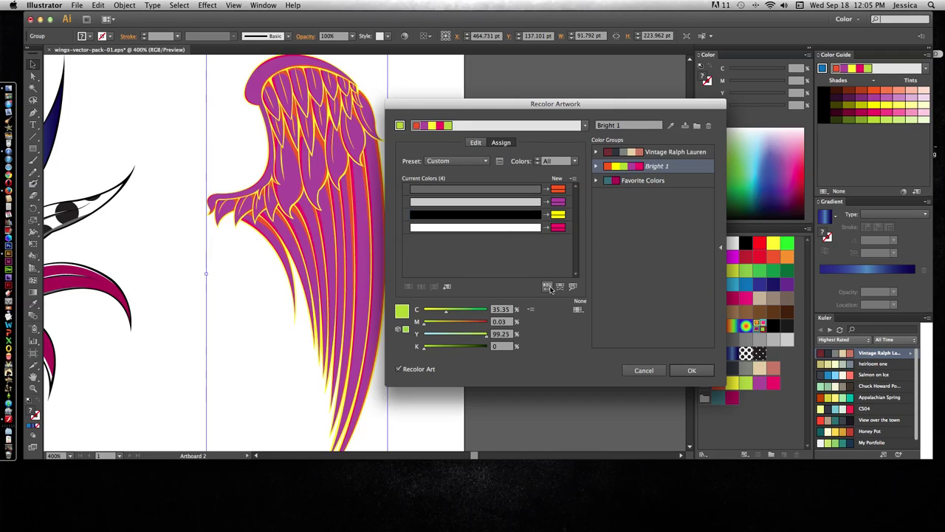
click(549, 288)
click(550, 287)
click(549, 288)
click(549, 288)
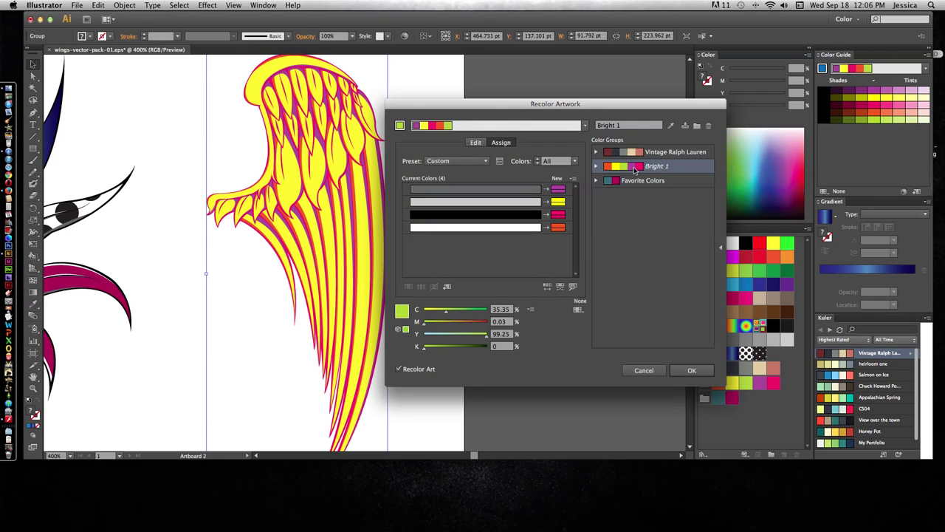
click(549, 289)
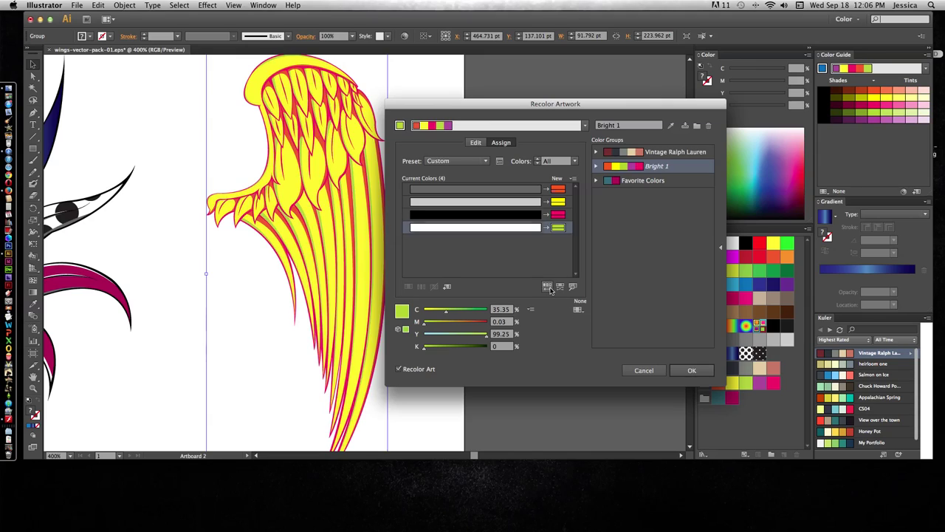
click(549, 289)
click(550, 288)
click(549, 288)
click(549, 288)
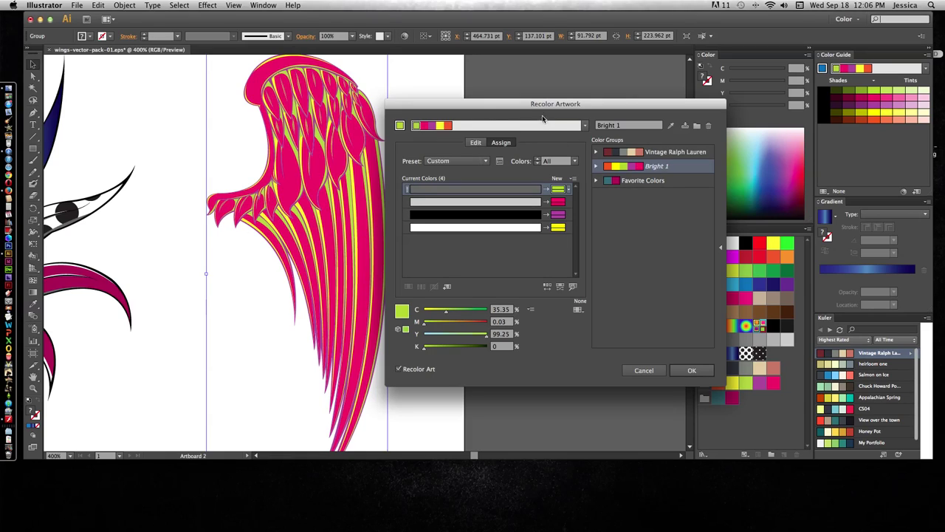
Merge and separate the light grey row, then cancel the recolouring and deselect.
drag(462, 198, 538, 191)
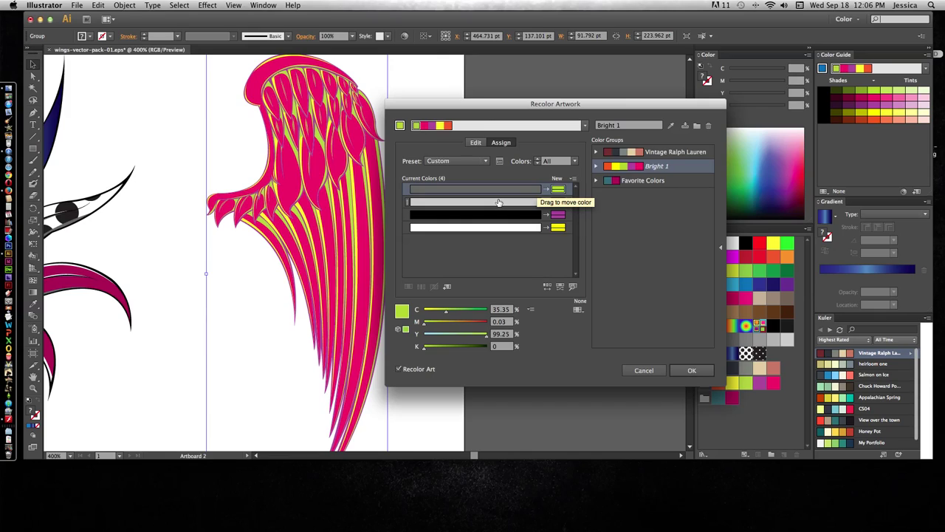
drag(499, 203, 497, 207)
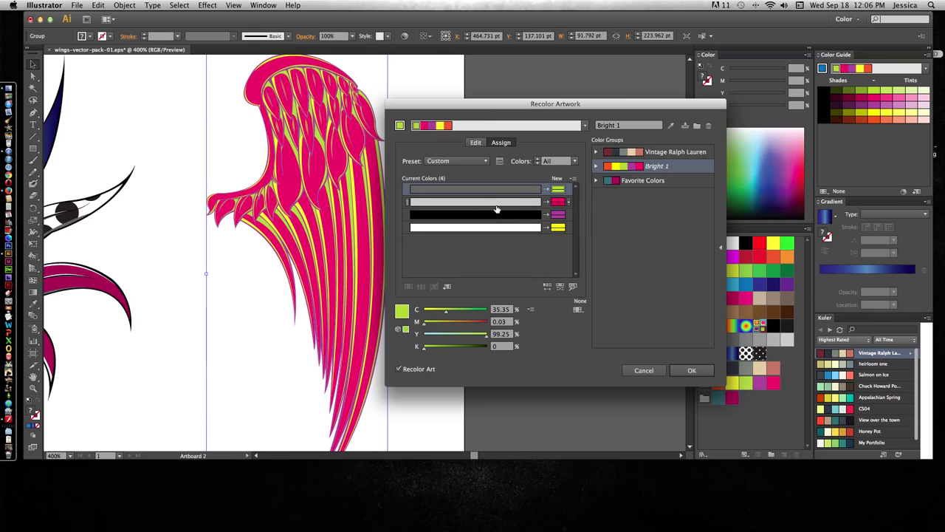
click(643, 369)
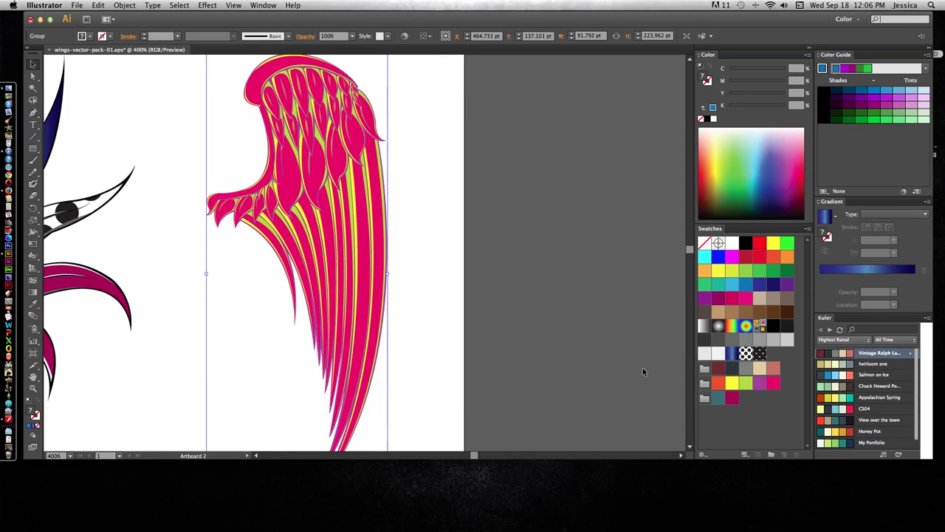
click(404, 301)
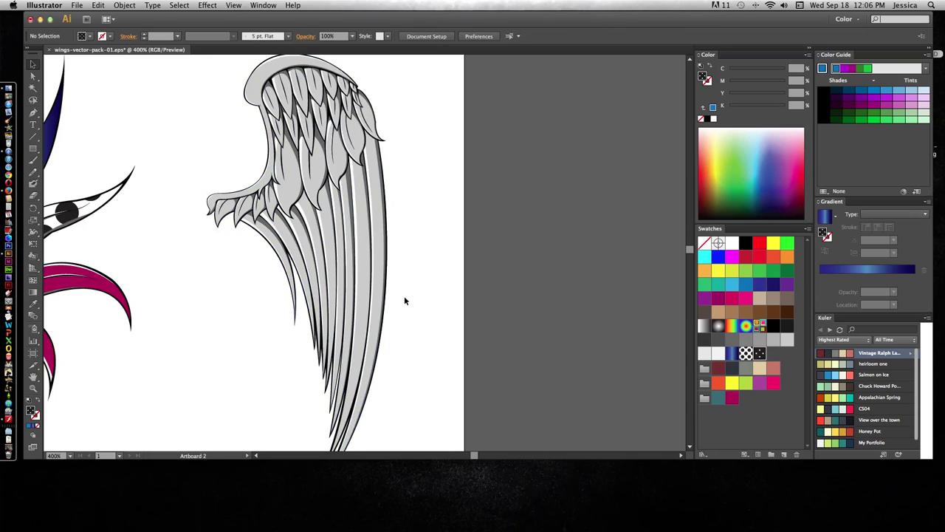